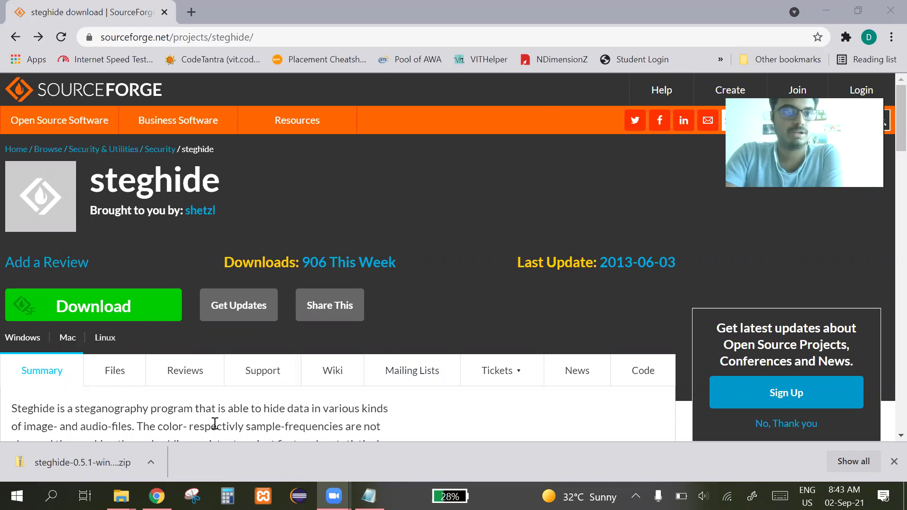
pyautogui.scroll(-1, 239, 335)
pyautogui.scroll(1, 239, 334)
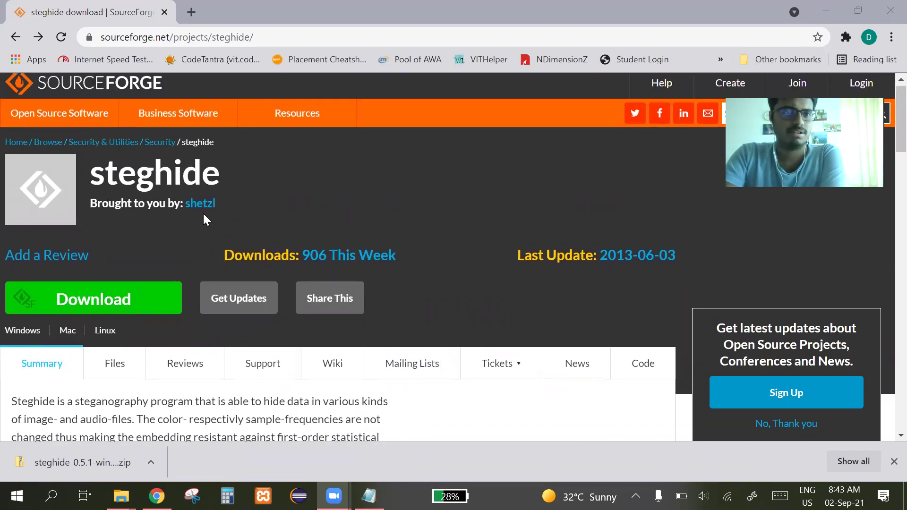
pyautogui.scroll(1, 203, 214)
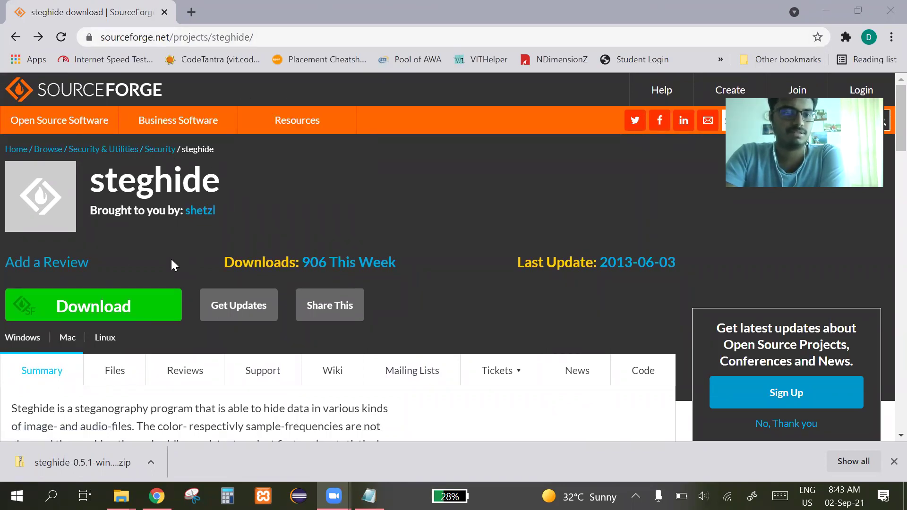
pyautogui.moveTo(121, 496)
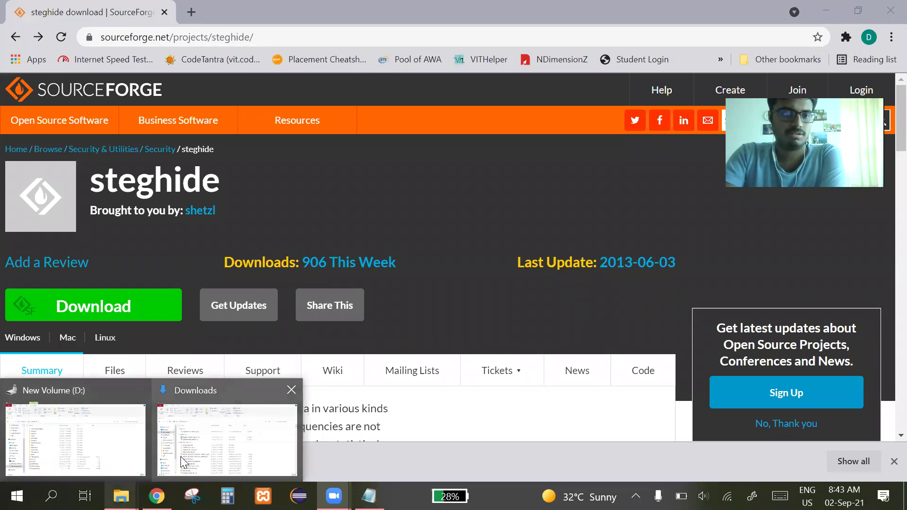
# Step: Extract the downloaded steghide zip into a steghide-0.5.1-win32 (2) folder in Downloads
pyautogui.click(180, 457)
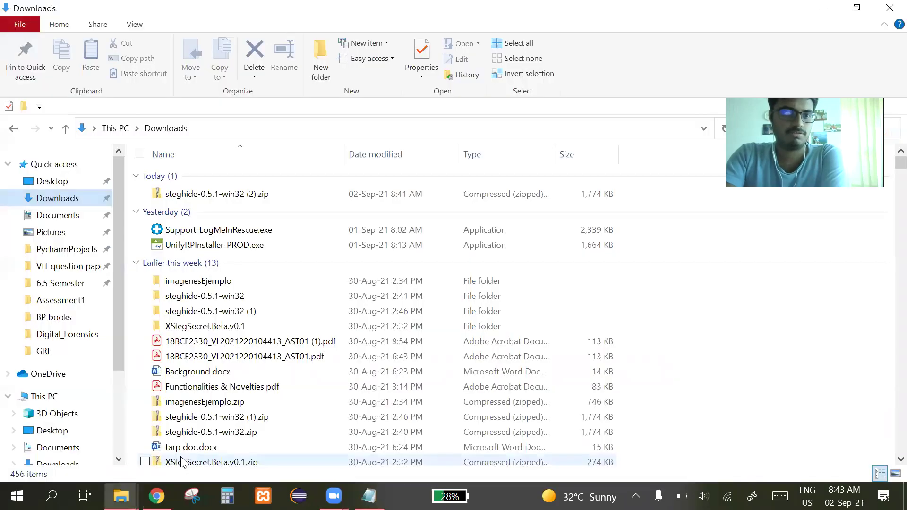
pyautogui.doubleClick(229, 199)
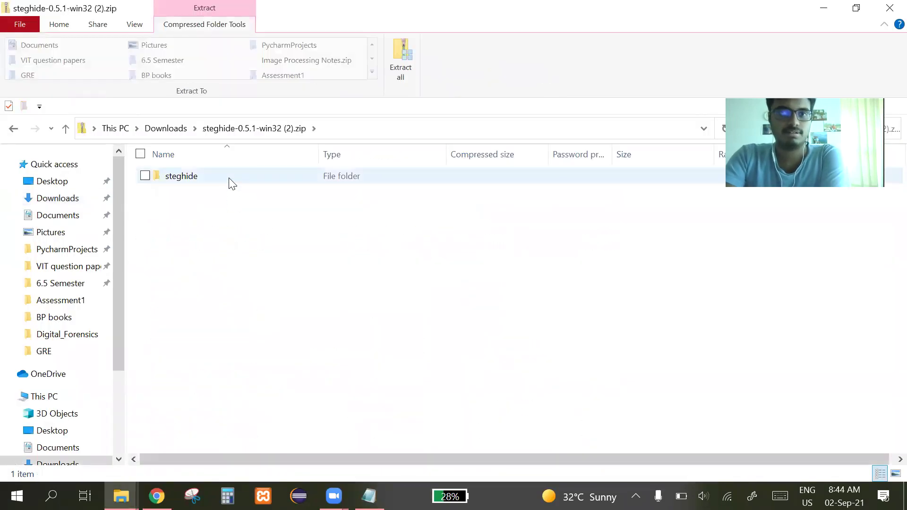
pyautogui.click(413, 42)
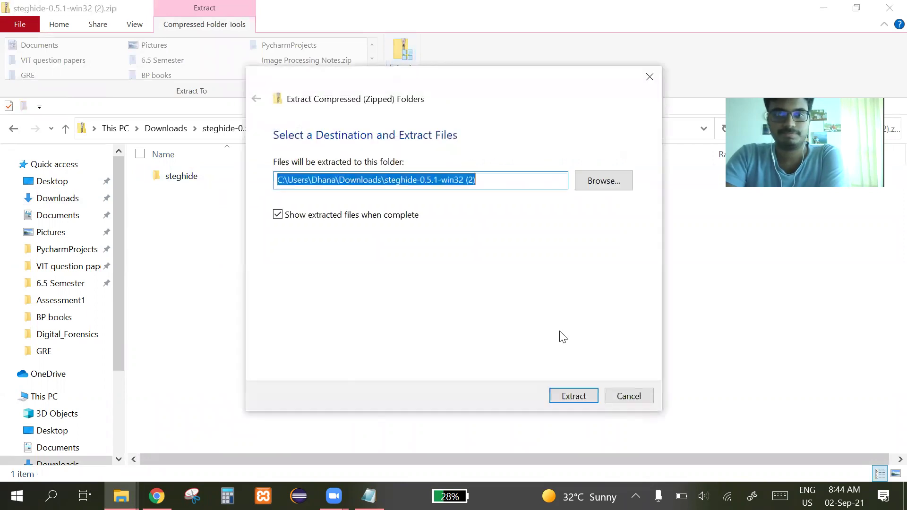
pyautogui.click(572, 397)
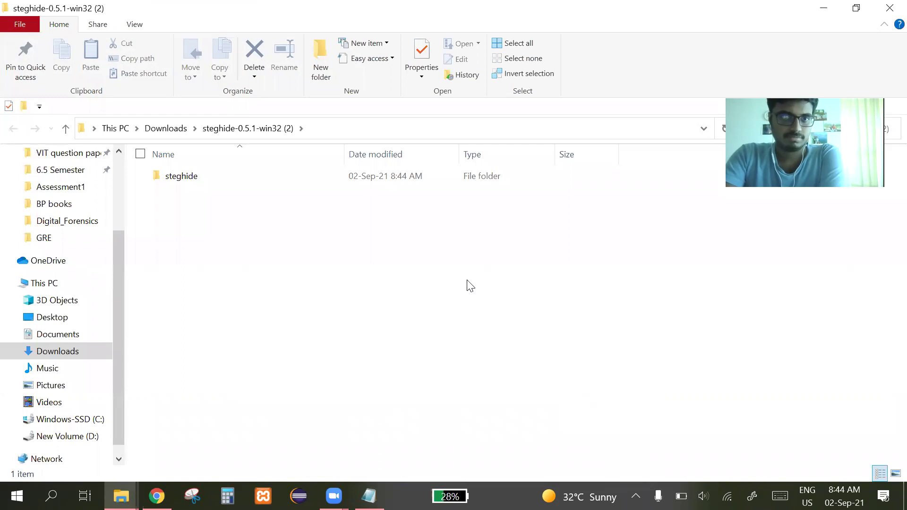
# Step: Open the extracted steghide folder, try running steghide.exe, then go back up
pyautogui.doubleClick(379, 178)
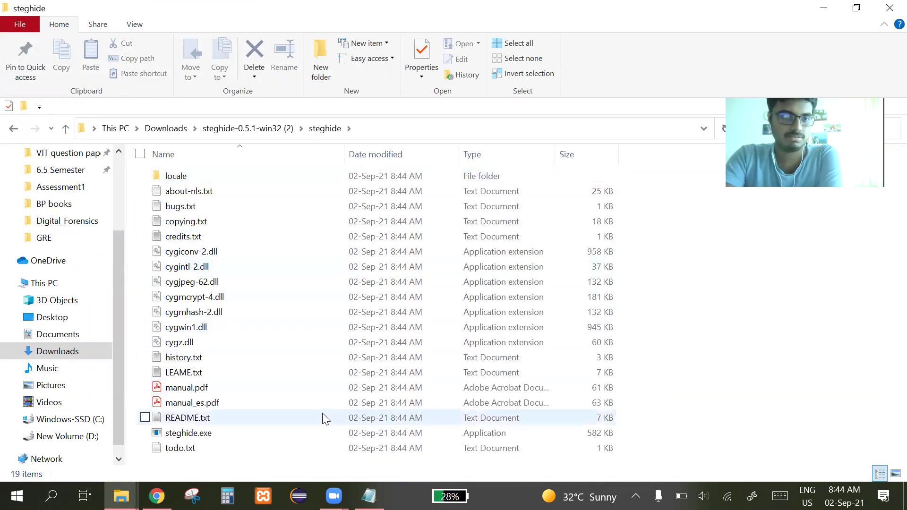
pyautogui.doubleClick(314, 437)
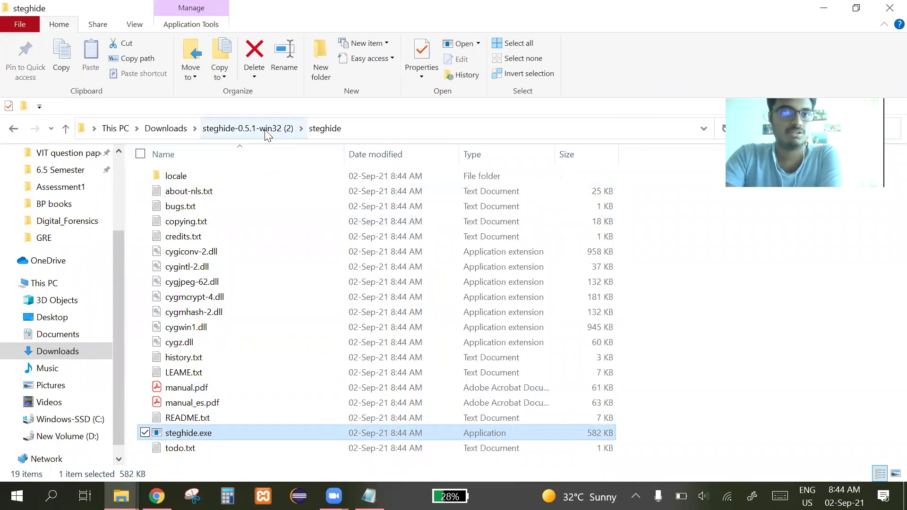
pyautogui.click(263, 130)
pyautogui.click(300, 243)
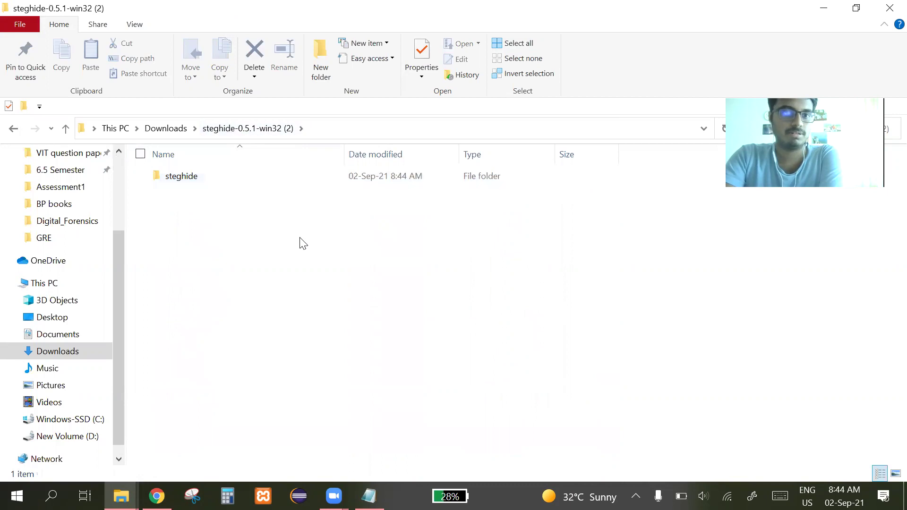
# Step: Paste the steghide folder from Downloads into C:\Program Files
pyautogui.click(283, 177)
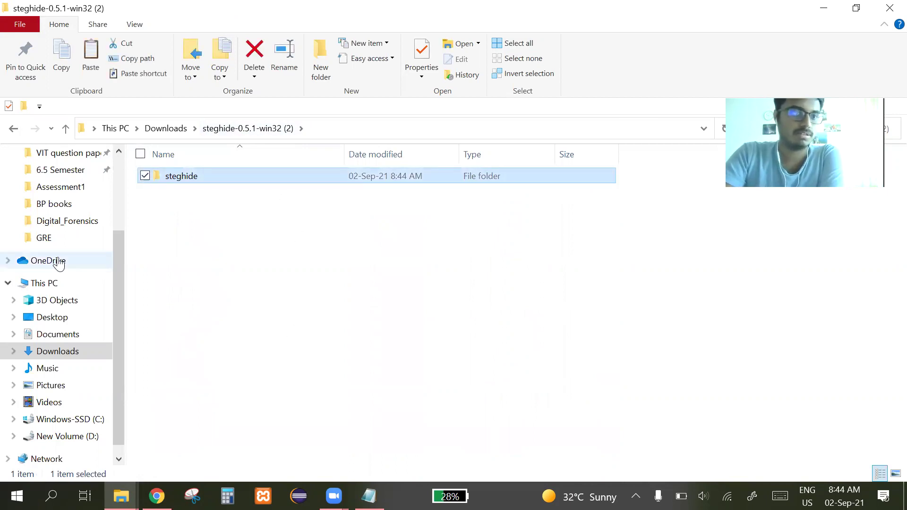
pyautogui.scroll(2, 58, 263)
pyautogui.scroll(-3, 56, 263)
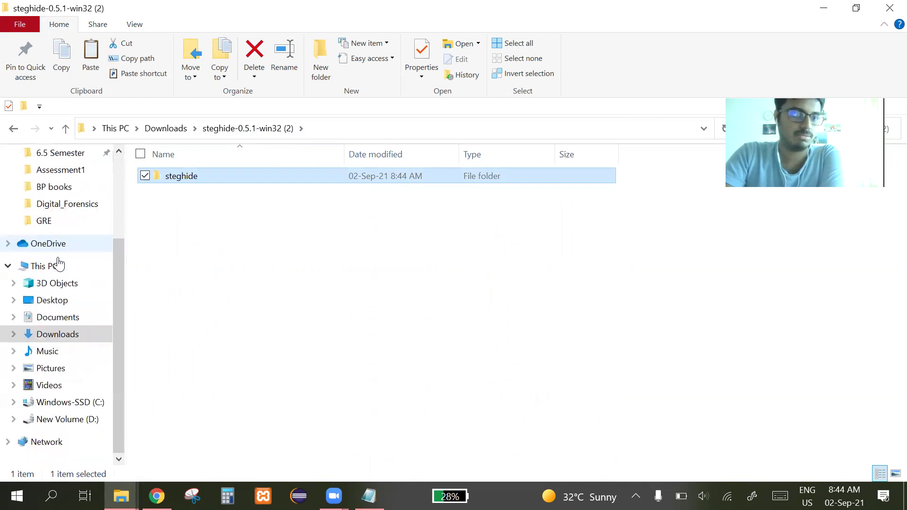
pyautogui.click(77, 404)
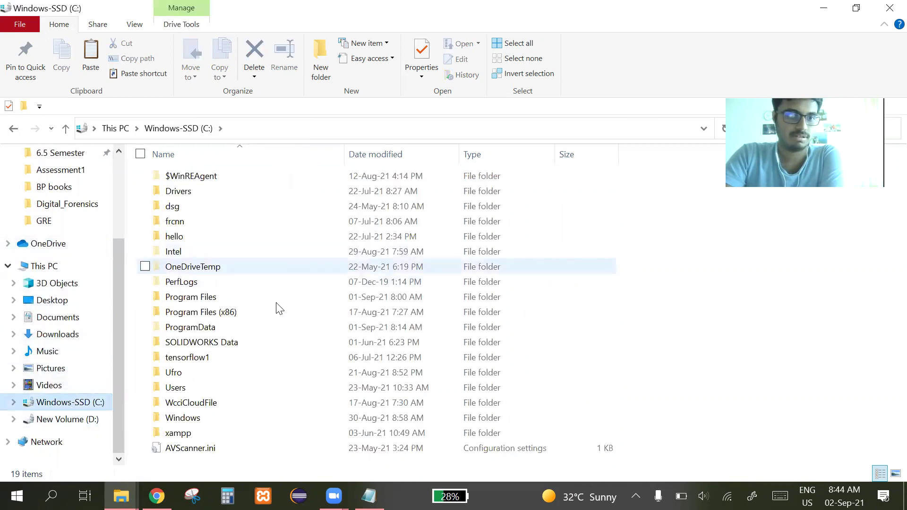
pyautogui.doubleClick(261, 298)
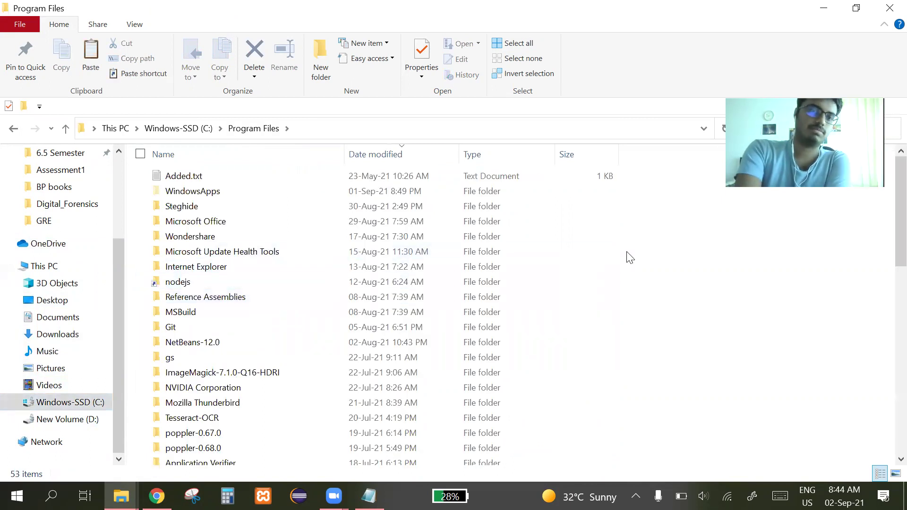
pyautogui.hotkey('ctrl', 'v')
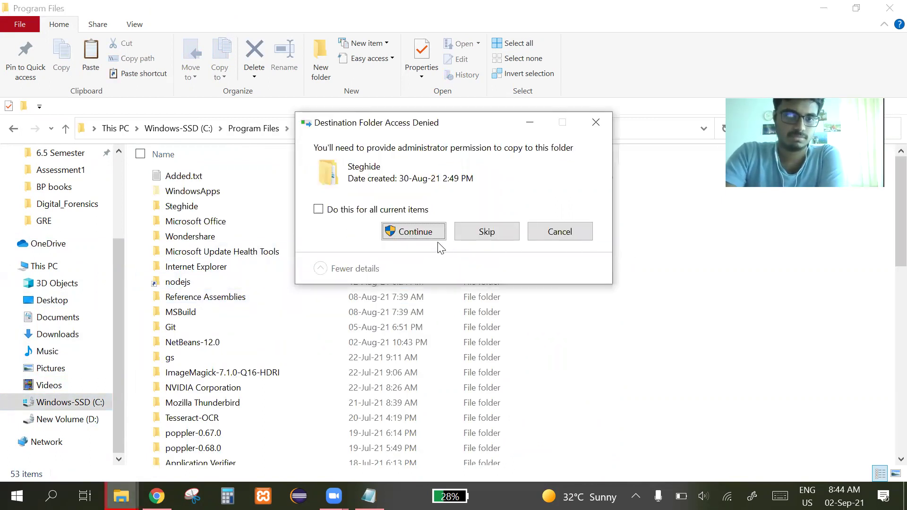
# Step: Grant administrator permission for all items, then open the Steghide copy and highlight its path
pyautogui.click(421, 238)
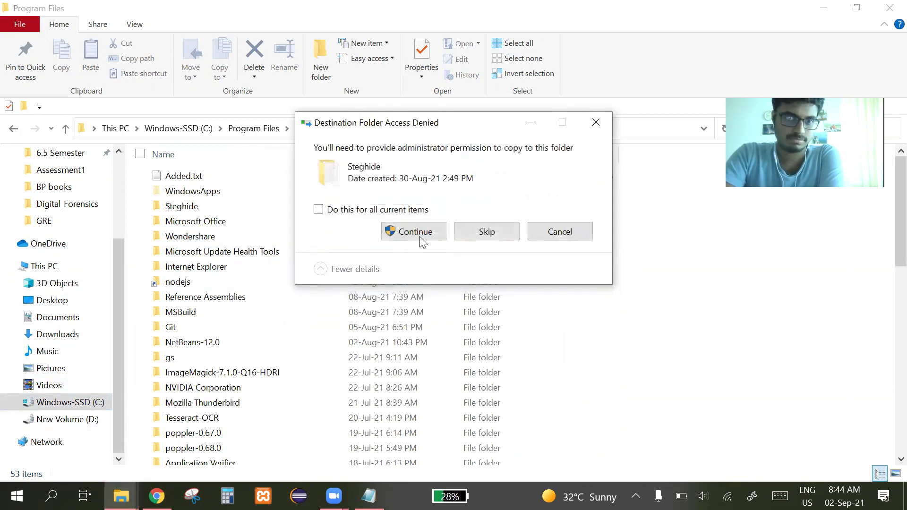
pyautogui.click(421, 239)
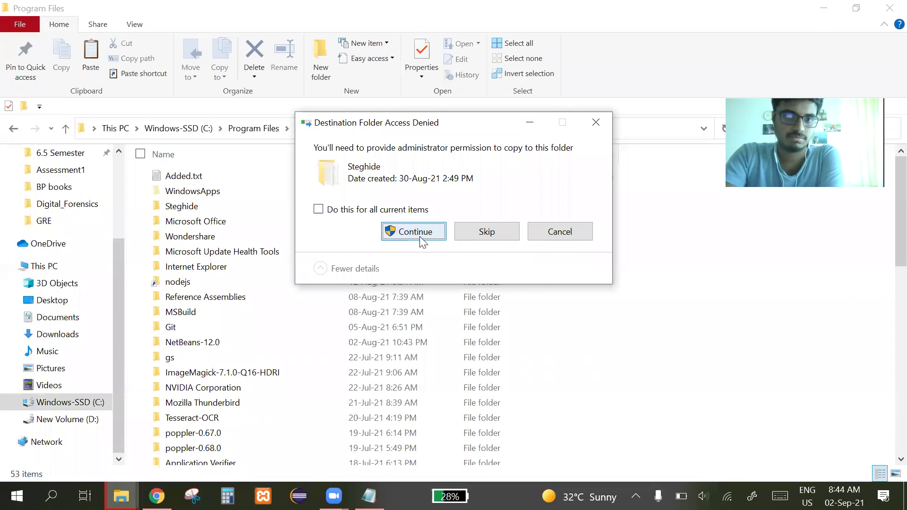
pyautogui.click(319, 210)
pyautogui.click(404, 237)
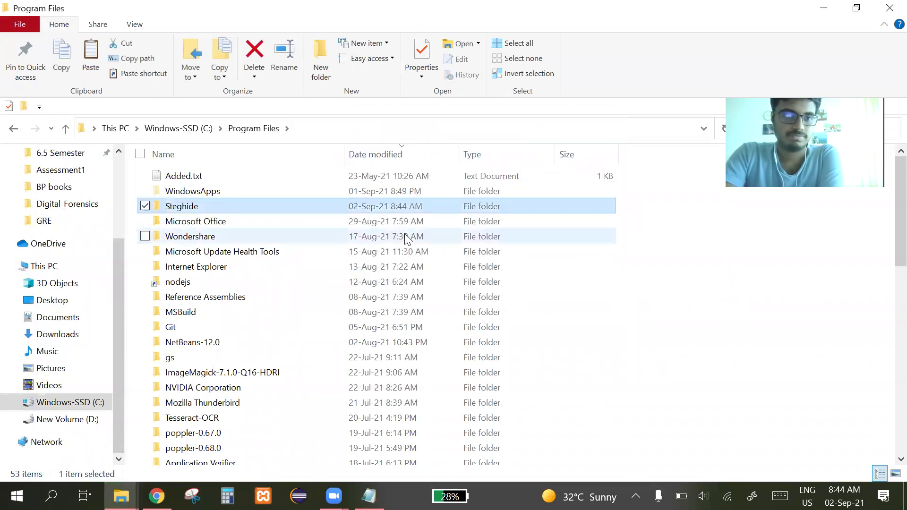
pyautogui.scroll(-1, 415, 334)
pyautogui.scroll(-2, 416, 334)
pyautogui.scroll(-3, 416, 334)
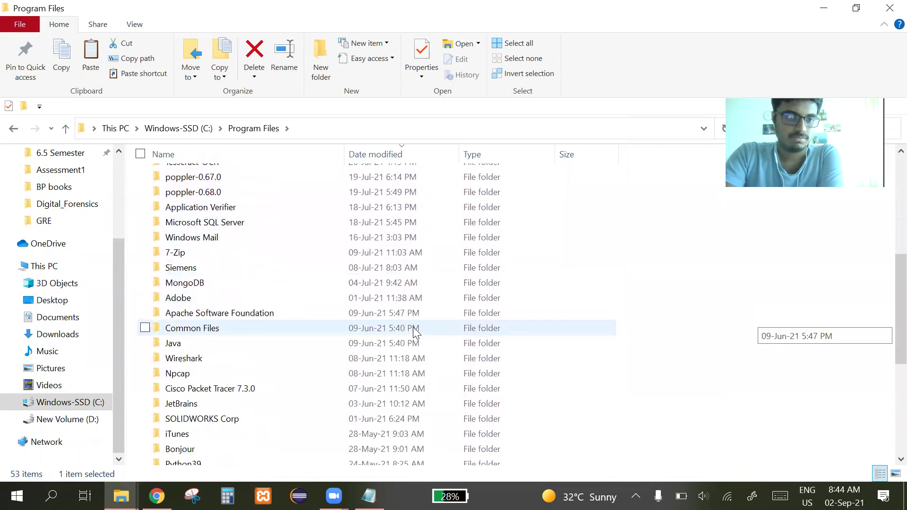
pyautogui.scroll(-1, 415, 334)
pyautogui.scroll(-3, 415, 334)
pyautogui.scroll(-1, 416, 330)
pyautogui.scroll(-1, 415, 330)
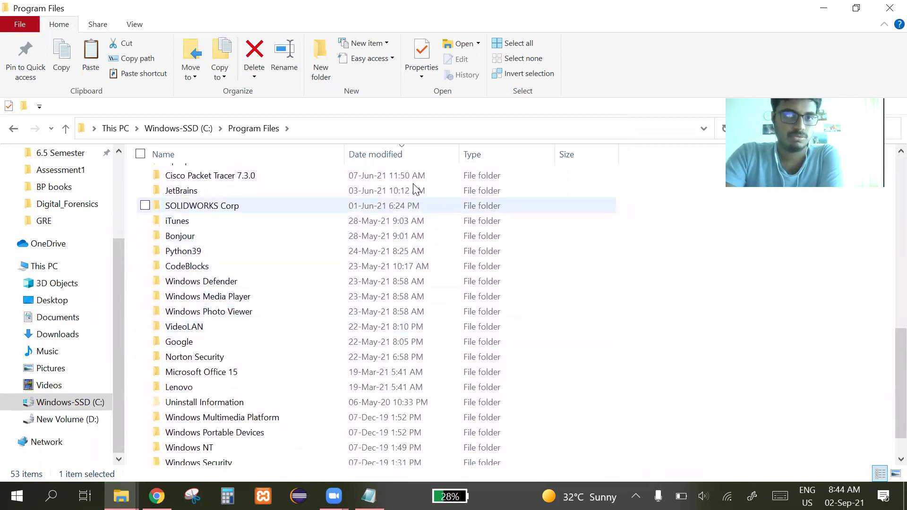
pyautogui.scroll(10, 383, 297)
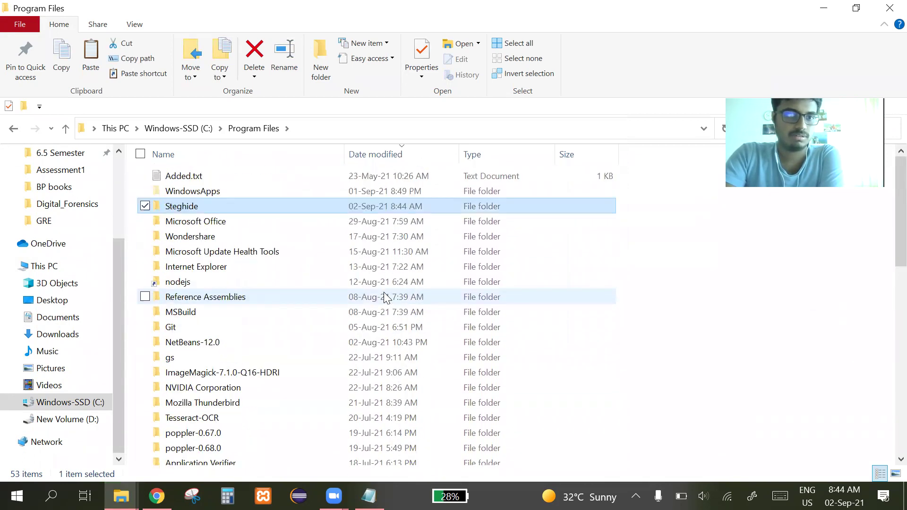
pyautogui.doubleClick(343, 205)
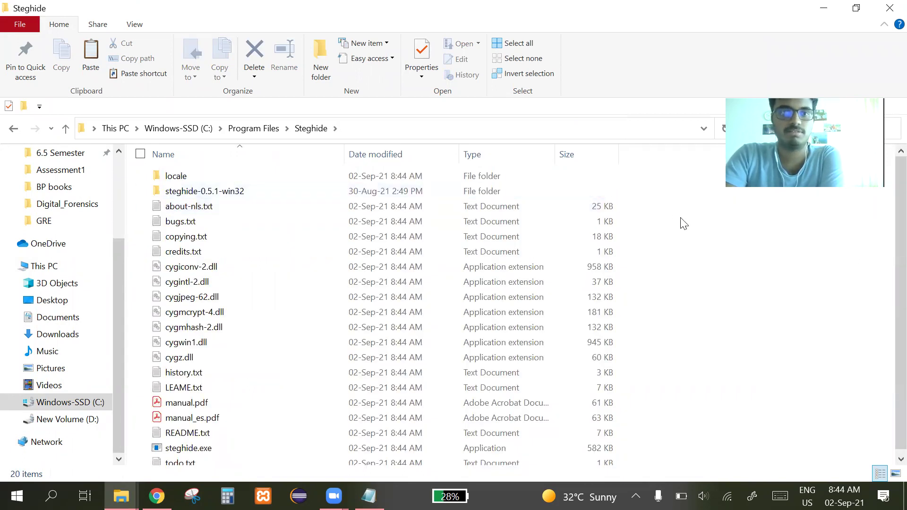
pyautogui.click(521, 129)
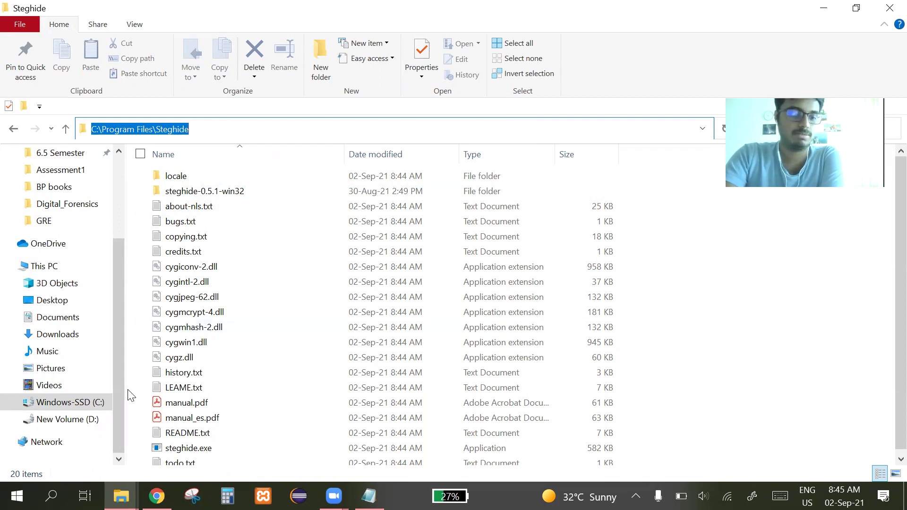
# Step: Find the system environment variables setting and open the Environment Variables window
pyautogui.press('super+s')
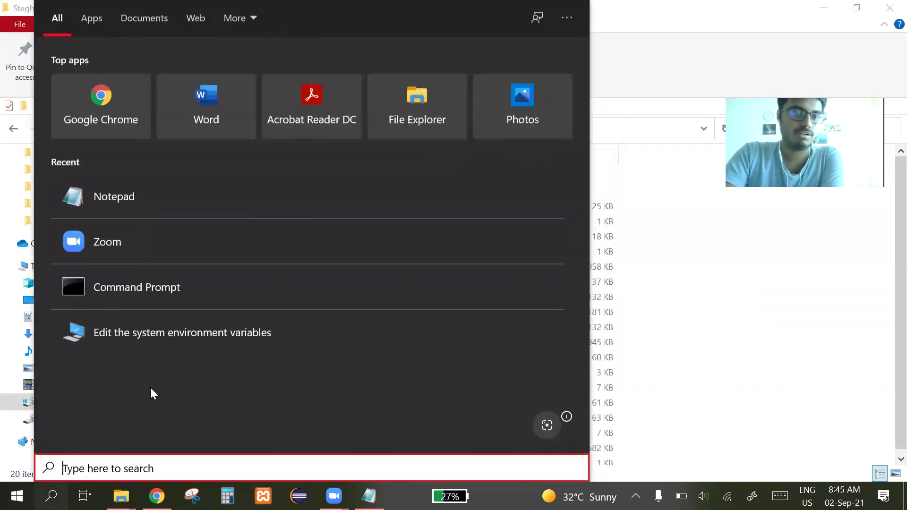
pyautogui.write('env')
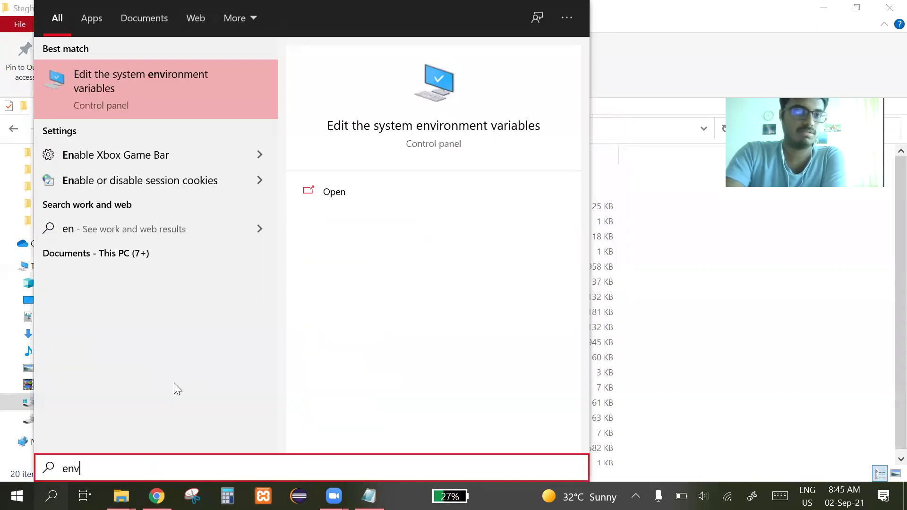
pyautogui.click(370, 192)
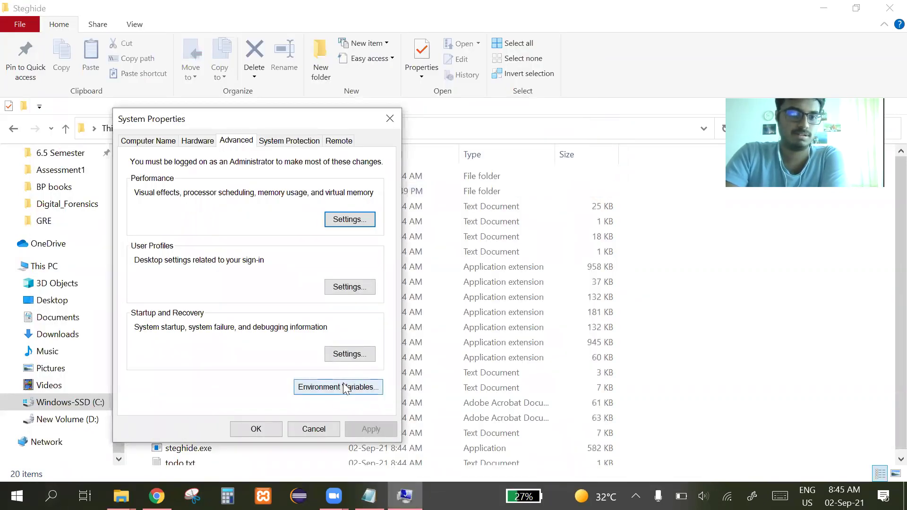
pyautogui.click(343, 383)
pyautogui.scroll(-1, 341, 356)
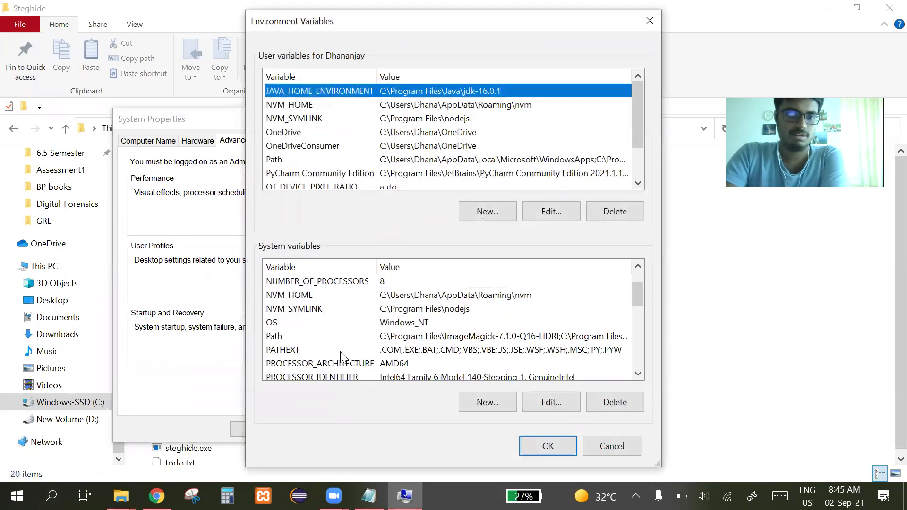
# Step: Add C:\Program Files\Steghide to the system Path variable and confirm every dialog
pyautogui.doubleClick(334, 341)
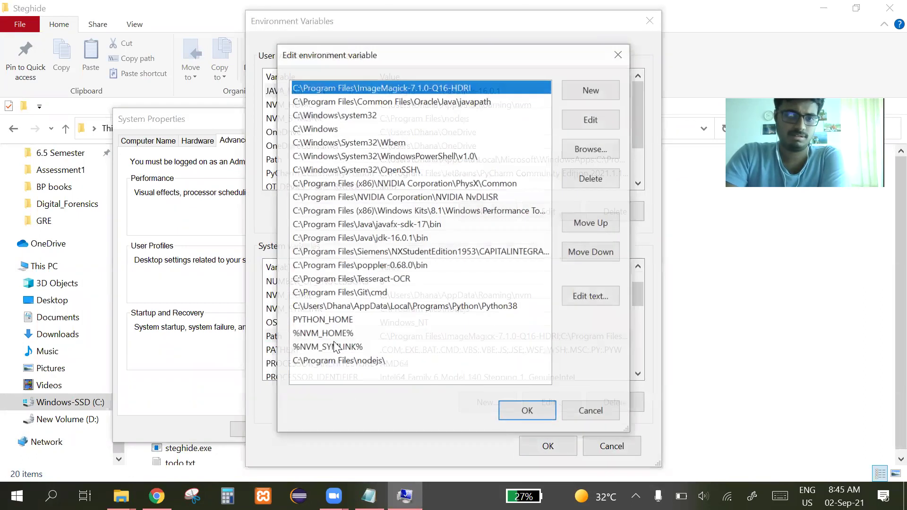
pyautogui.click(358, 377)
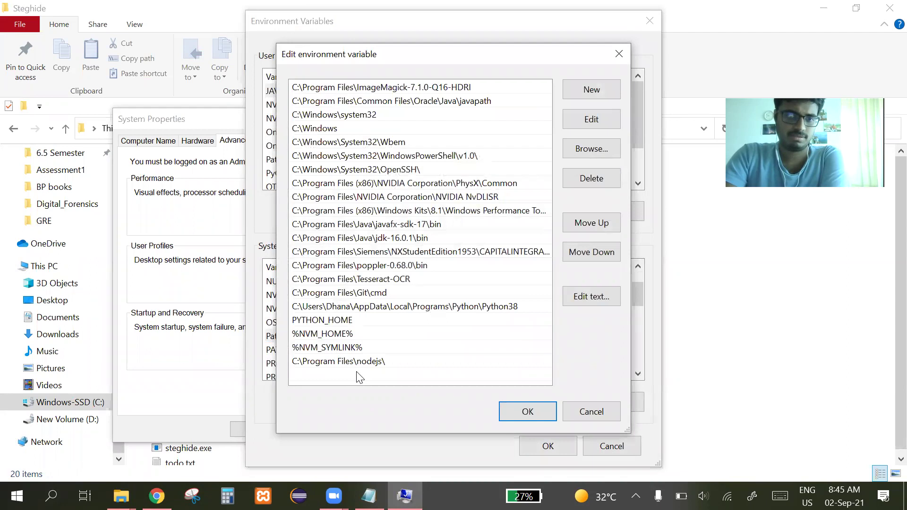
pyautogui.doubleClick(358, 378)
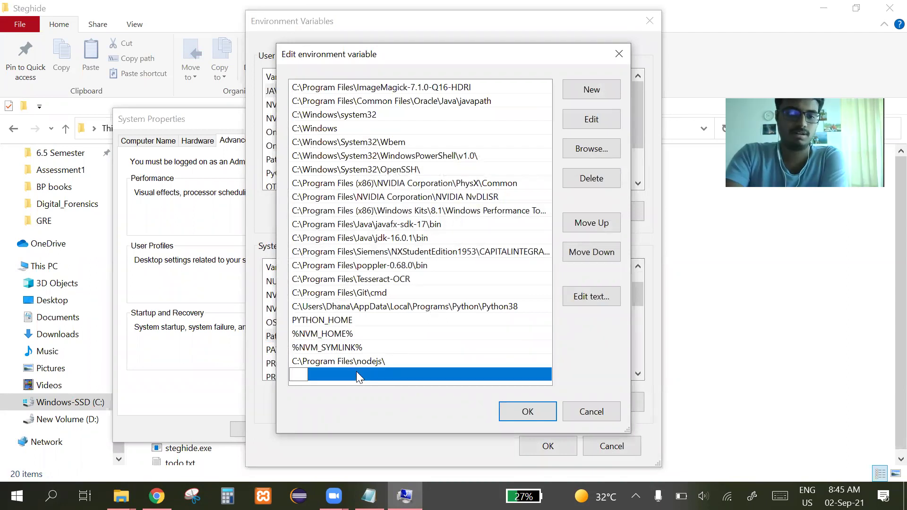
pyautogui.write('C:\\Program Files\\Steghide')
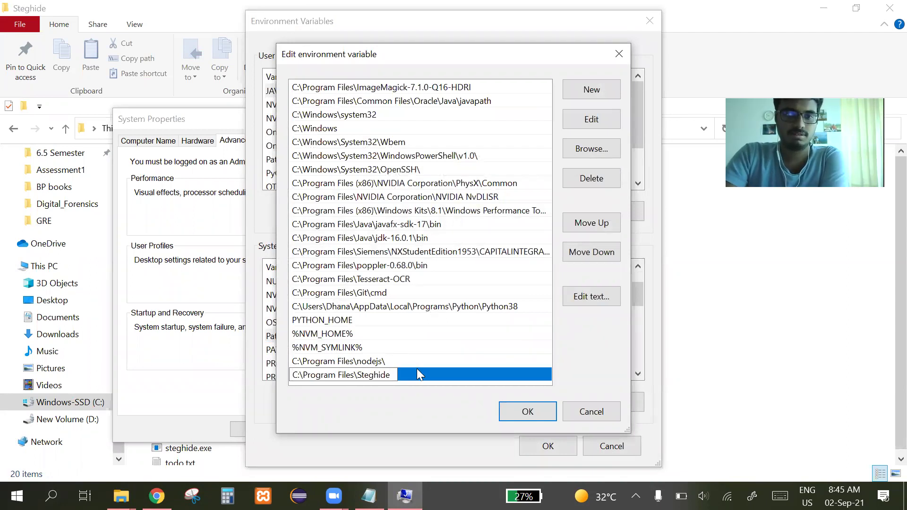
pyautogui.click(522, 411)
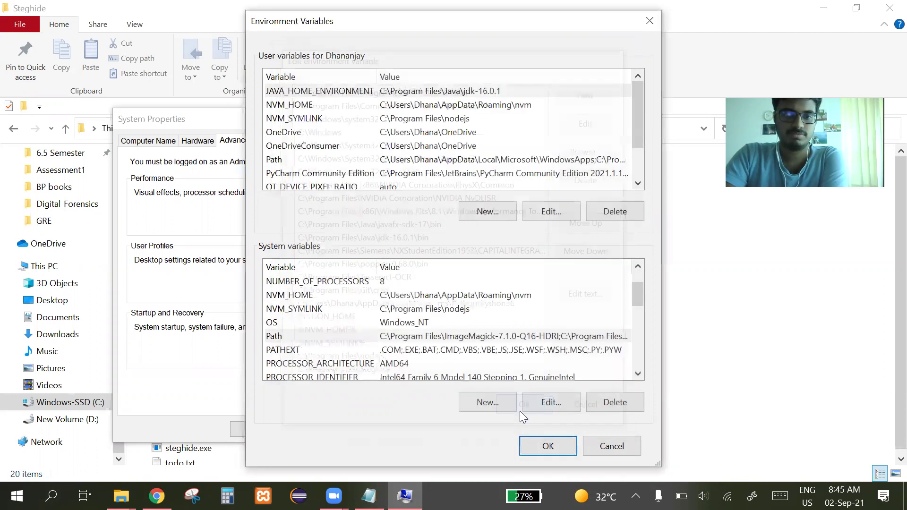
pyautogui.click(548, 447)
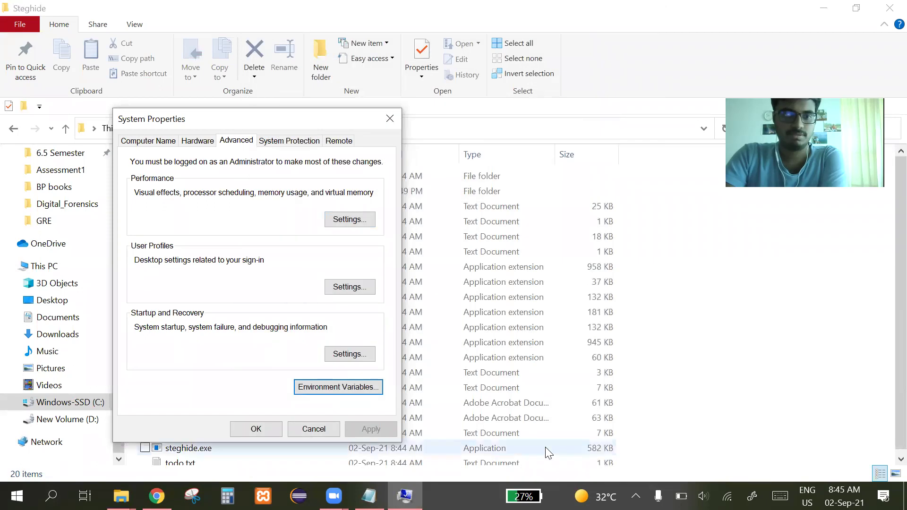
pyautogui.click(267, 427)
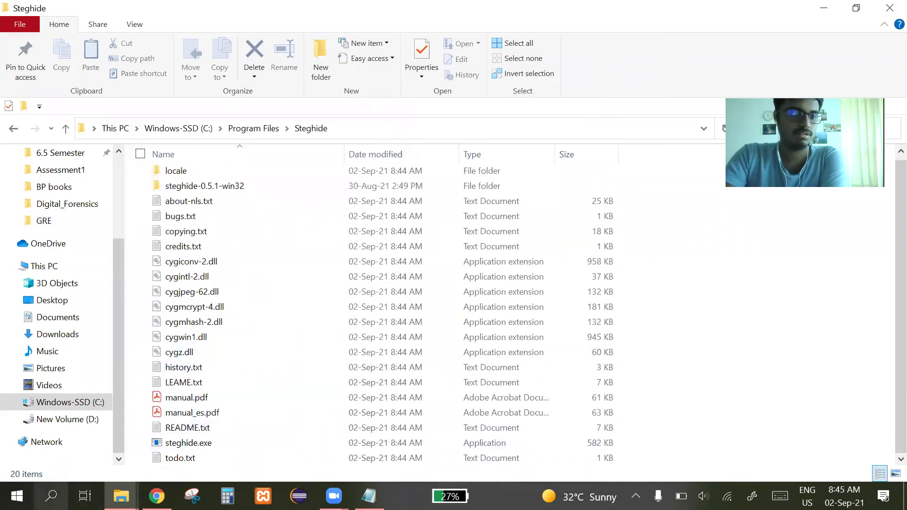
pyautogui.click(51, 496)
# Step: Run steghide in Command Prompt to show its 0.5.1 usage help, then switch to the D: window
pyautogui.press('Escape')
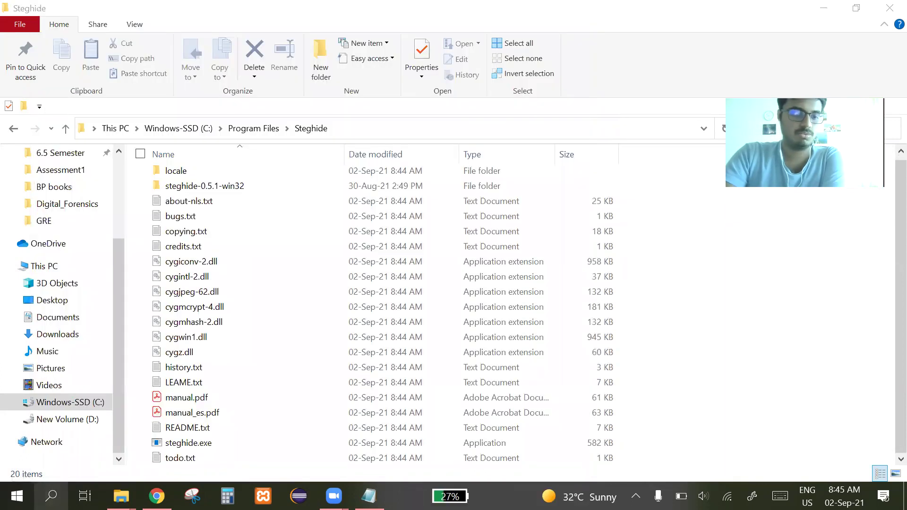
pyautogui.press('super+r')
pyautogui.press('Return')
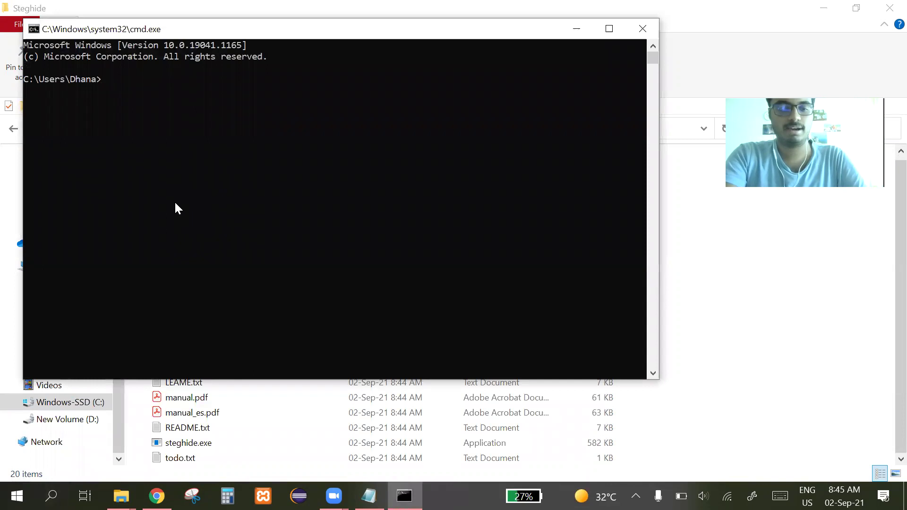
pyautogui.write('stegh')
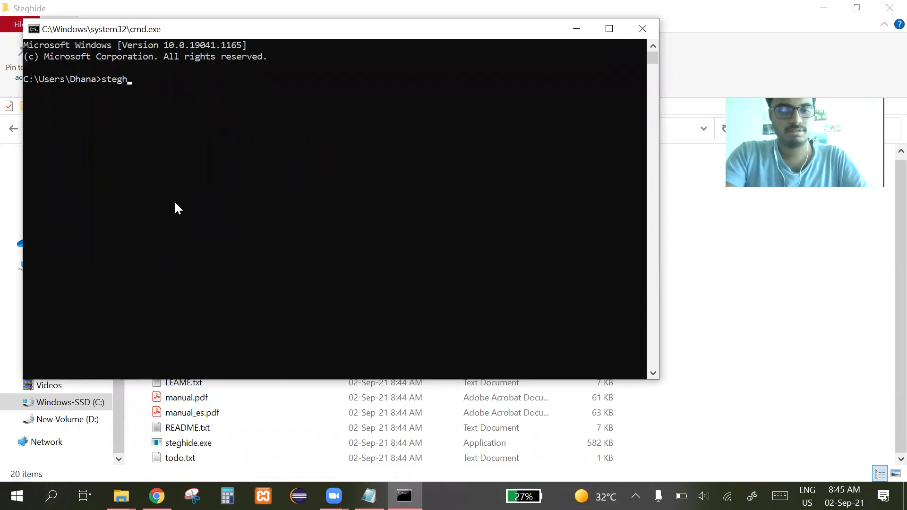
pyautogui.write('ide')
pyautogui.press('Return')
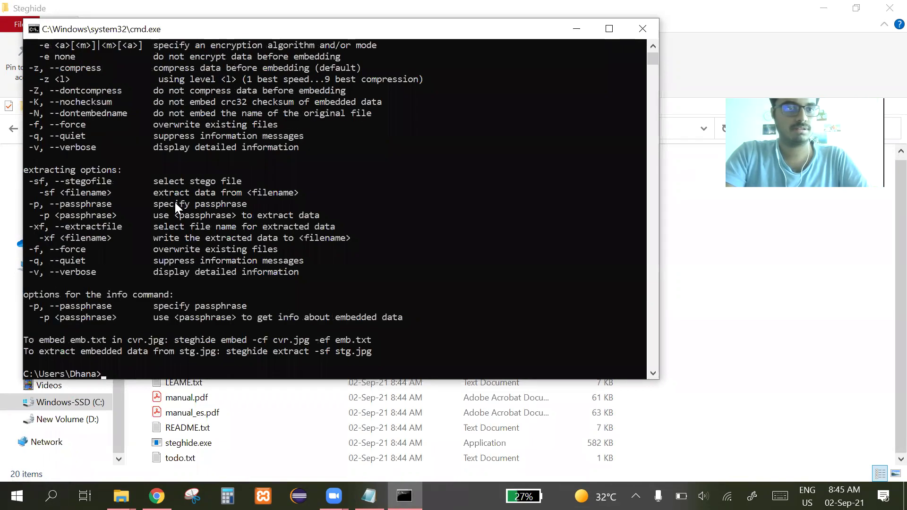
pyautogui.scroll(4, 175, 201)
pyautogui.scroll(4, 176, 202)
pyautogui.scroll(2, 175, 203)
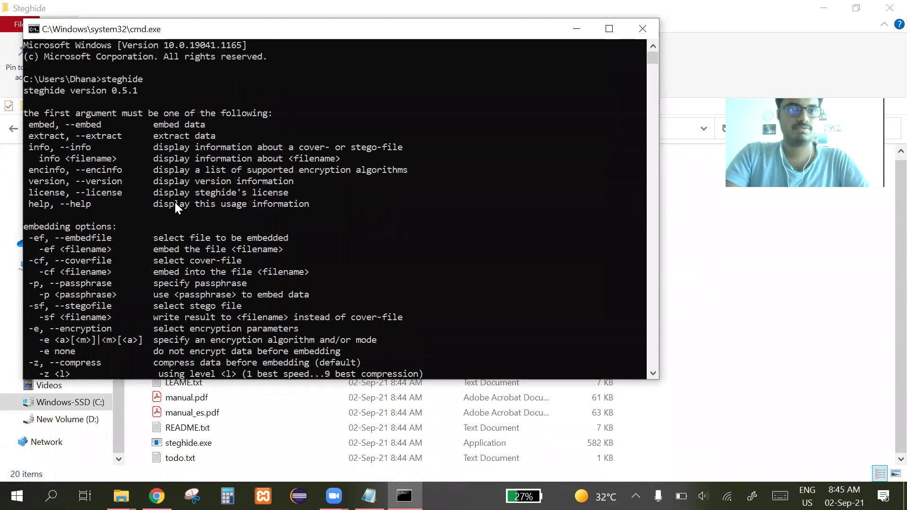
pyautogui.scroll(-6, 270, 155)
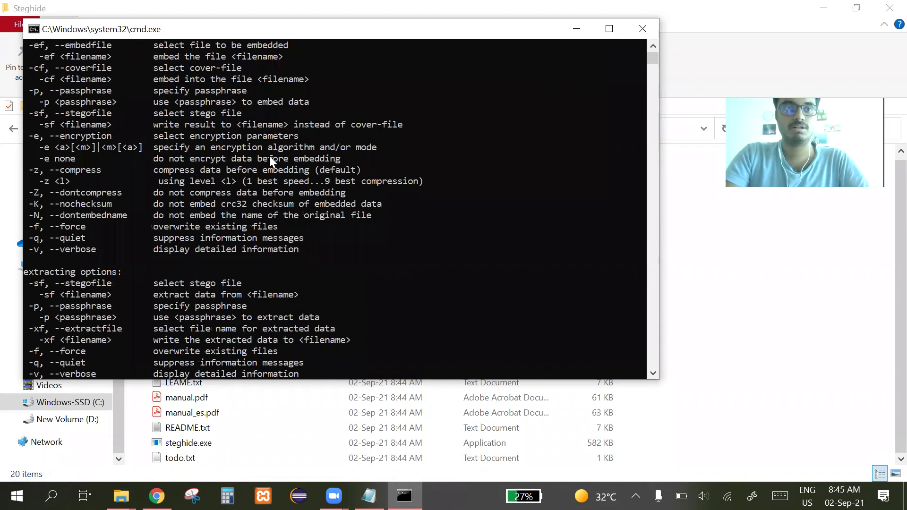
pyautogui.scroll(-4, 270, 156)
pyautogui.scroll(-3, 269, 156)
pyautogui.scroll(2, 270, 157)
pyautogui.scroll(1, 269, 156)
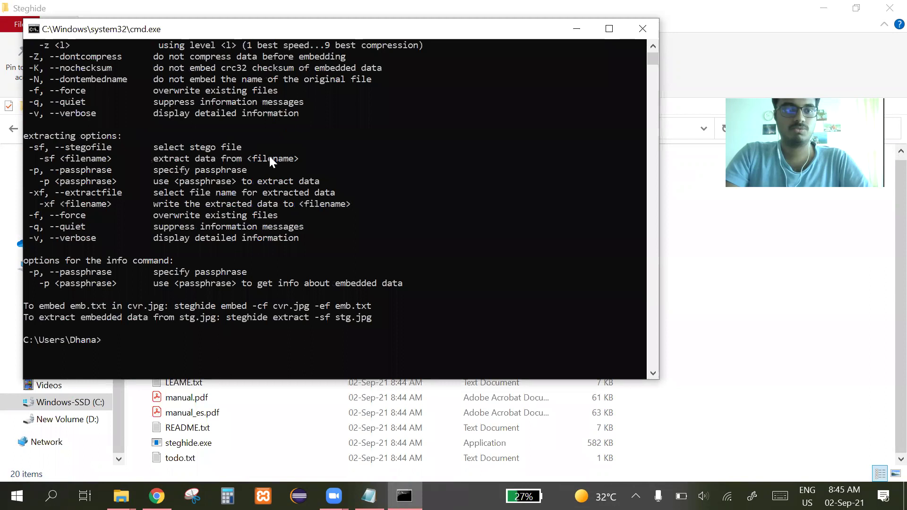
pyautogui.click(574, 34)
pyautogui.moveTo(121, 496)
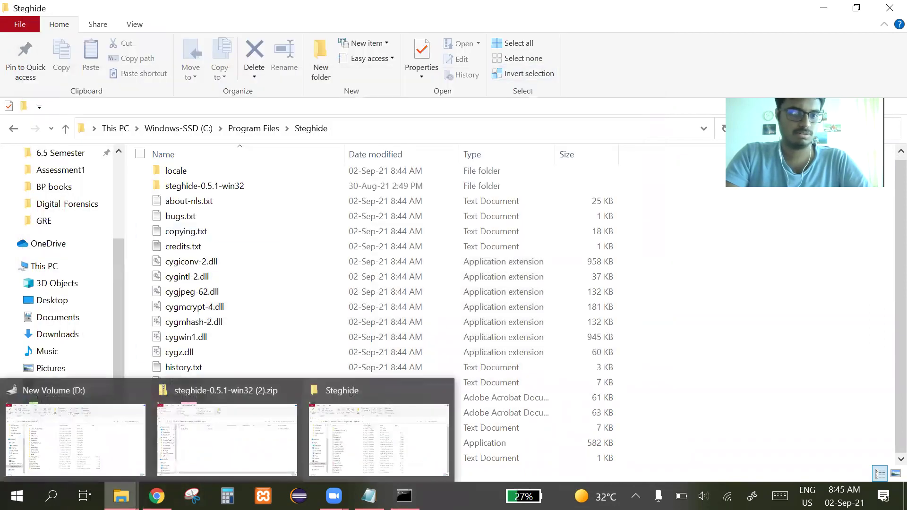
pyautogui.click(113, 437)
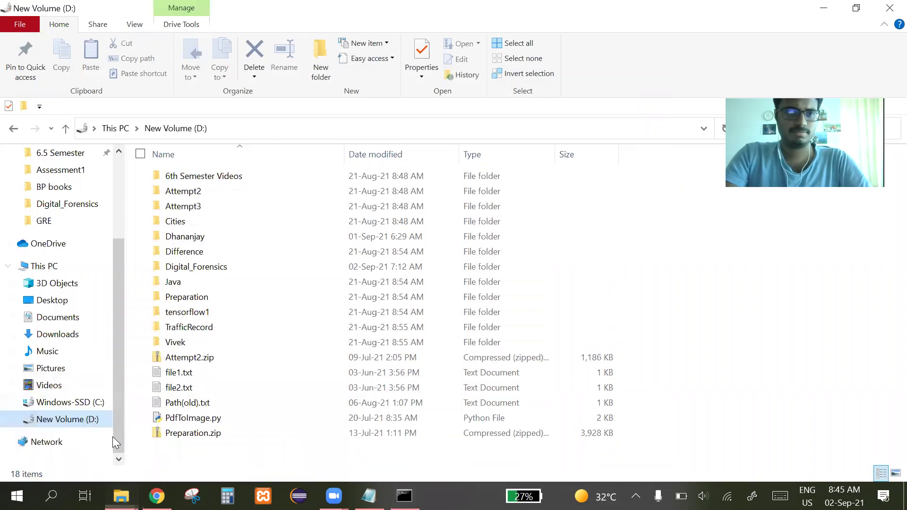
# Step: Check that secret_message.txt in Digital_Forensics reads 'This is a secret image', then return to the console
pyautogui.doubleClick(203, 267)
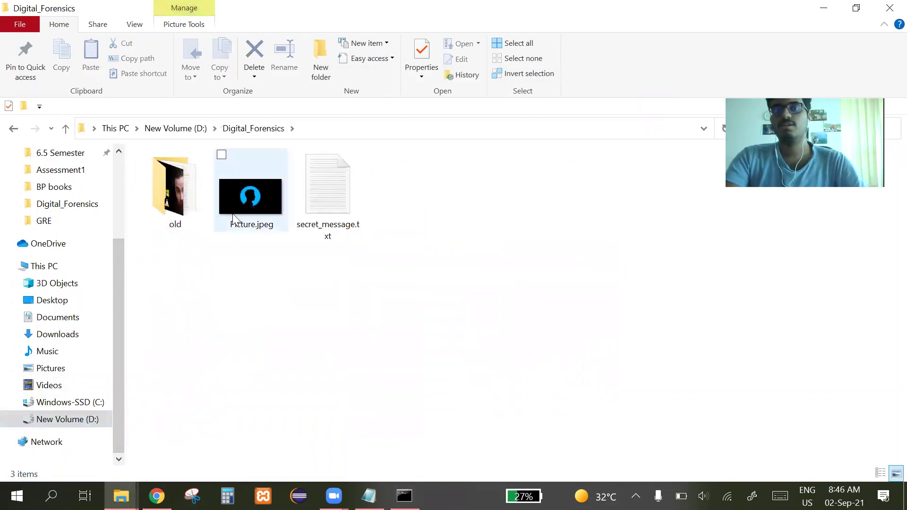
pyautogui.doubleClick(330, 239)
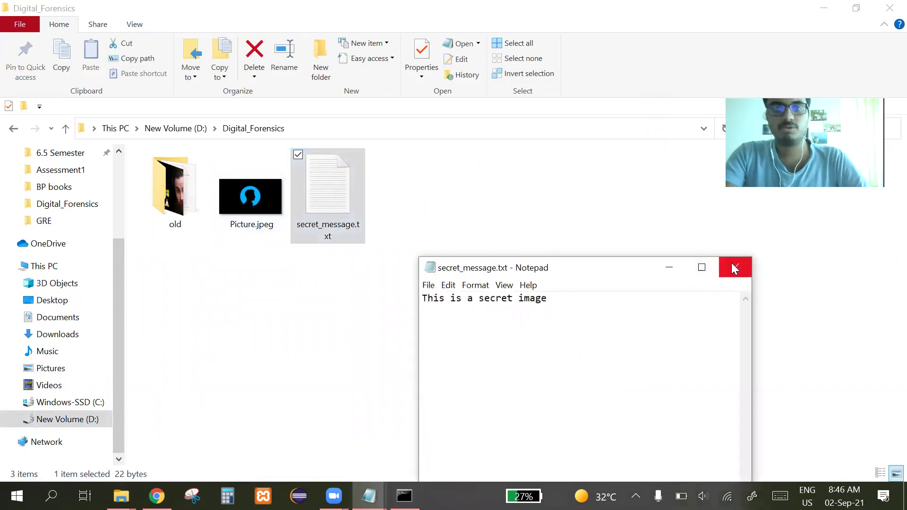
pyautogui.click(733, 265)
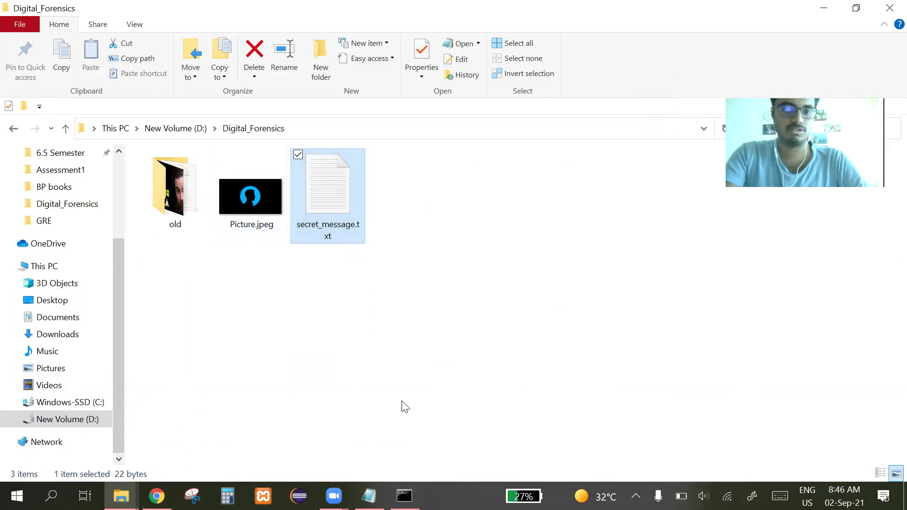
pyautogui.click(405, 496)
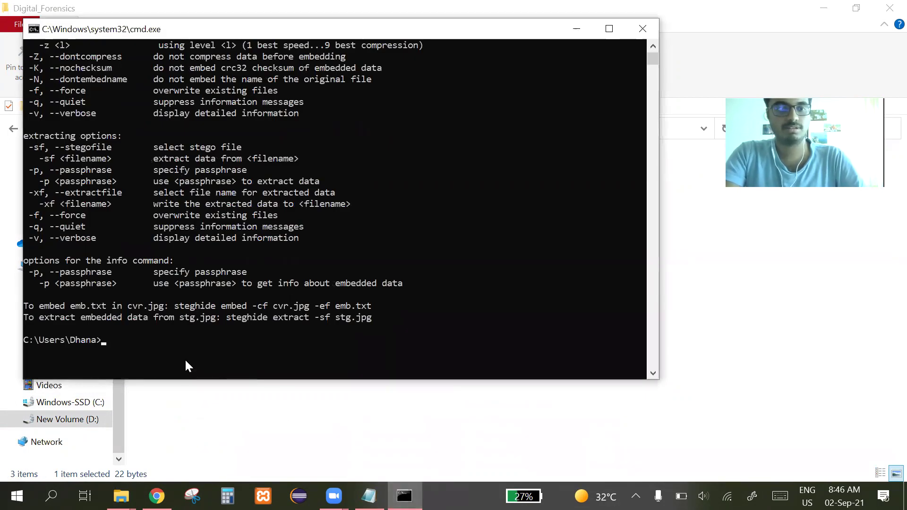
pyautogui.write('cd')
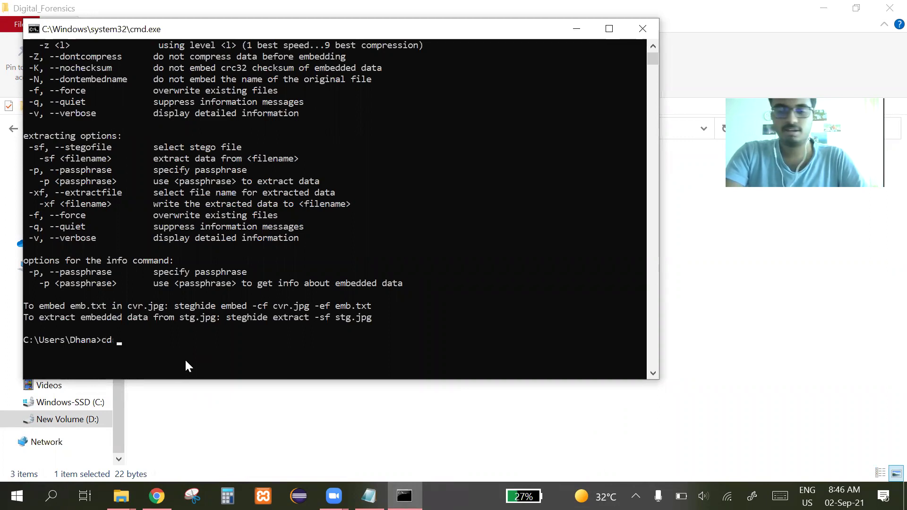
pyautogui.write(' /d')
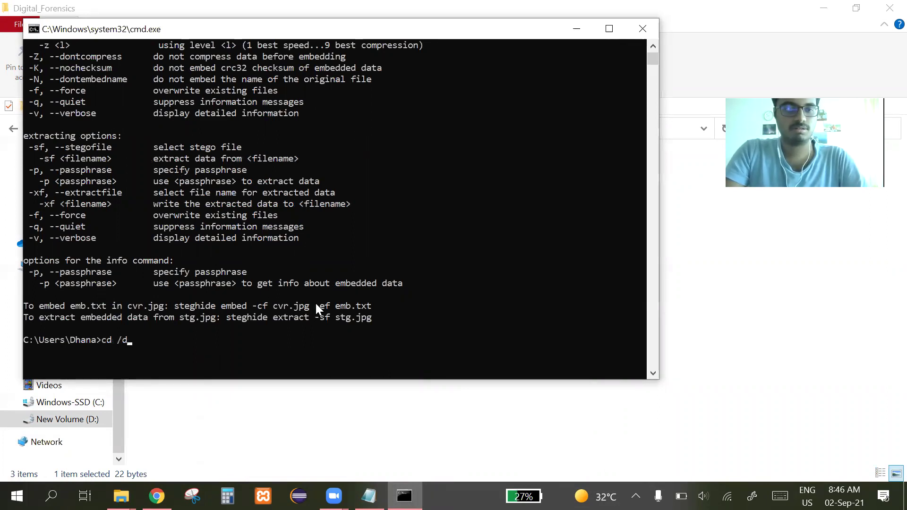
# Step: Change Command Prompt to D:\Digital_Forensics with the path copied from Explorer, then bring up the steghide notes
pyautogui.click(757, 320)
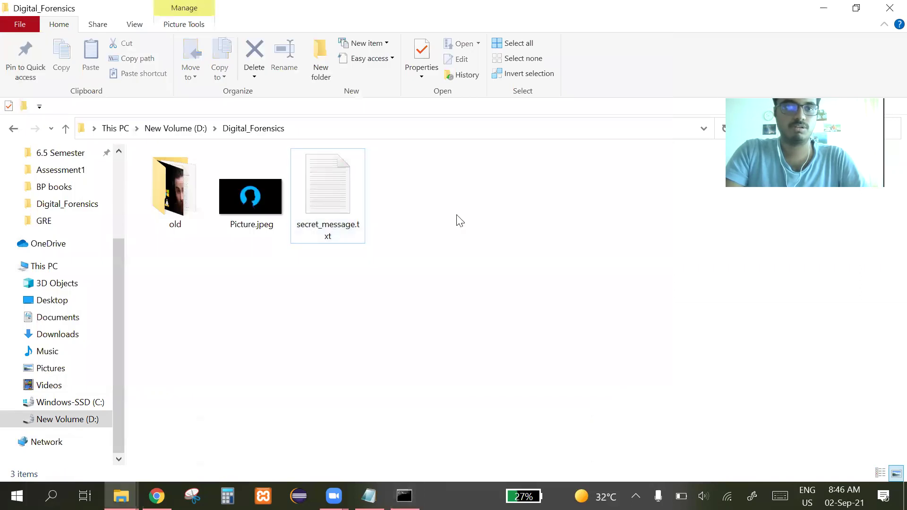
pyautogui.click(360, 128)
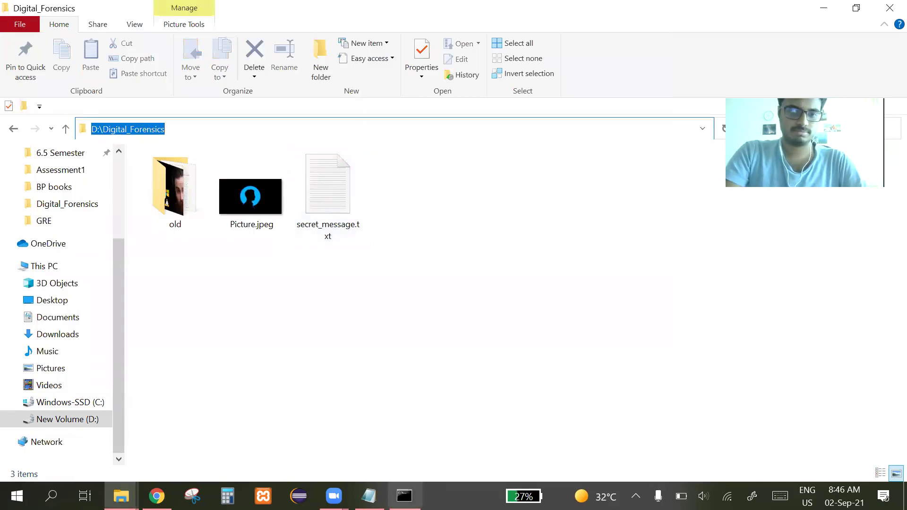
pyautogui.click(405, 496)
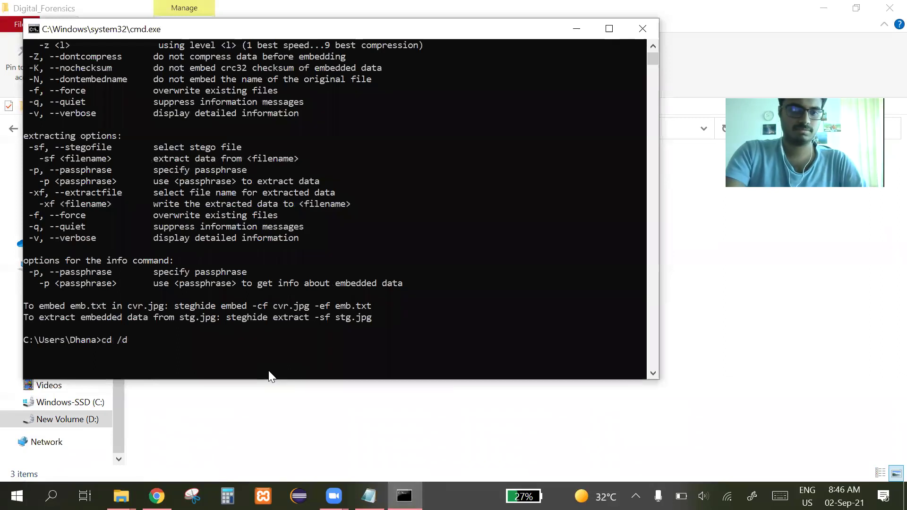
pyautogui.write('D:\\Digital_Forensics')
pyautogui.press('Return')
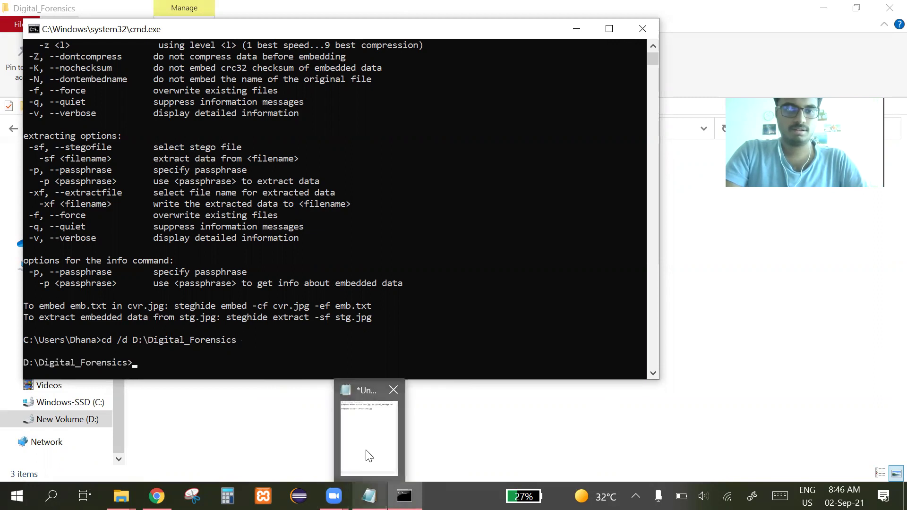
pyautogui.click(366, 454)
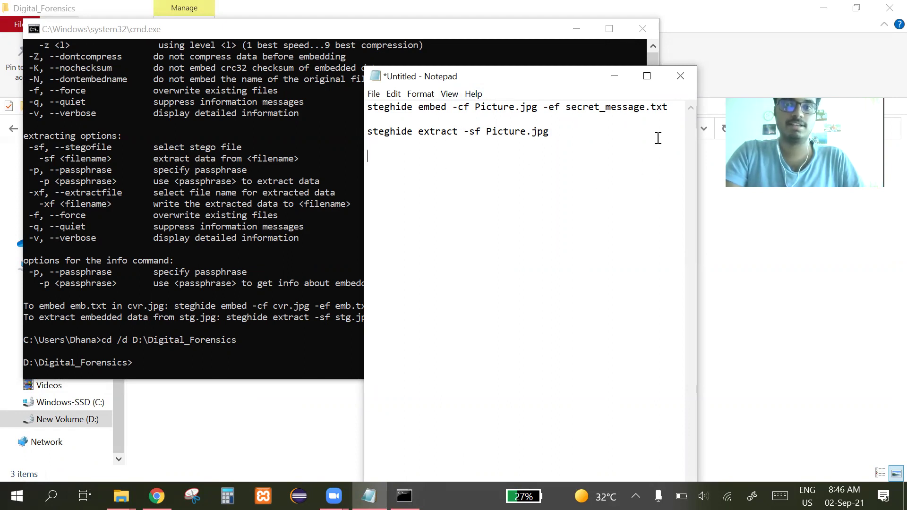
# Step: Run 'steghide embed -cf Picture.jpg -ef secret_message.txt' with a passphrase; it cannot open Picture.jpg
pyautogui.moveTo(668, 106); pyautogui.dragTo(365, 99)
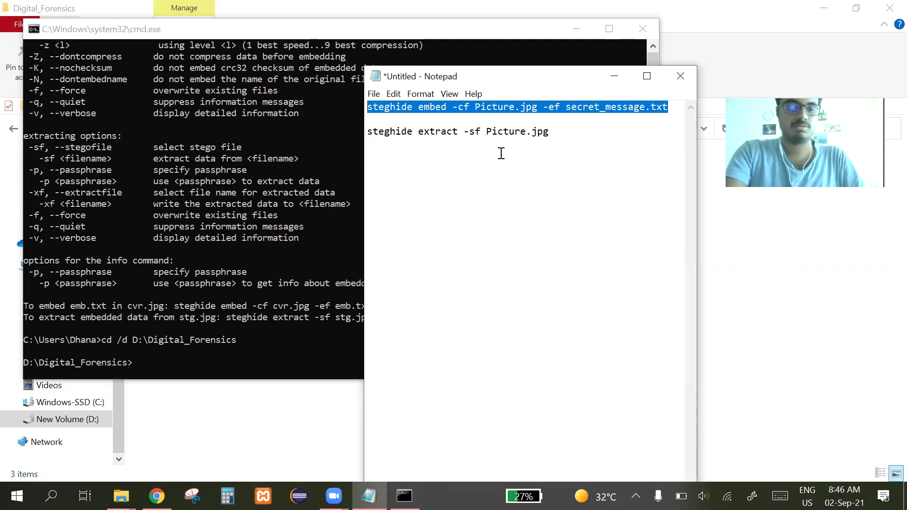
pyautogui.click(204, 363)
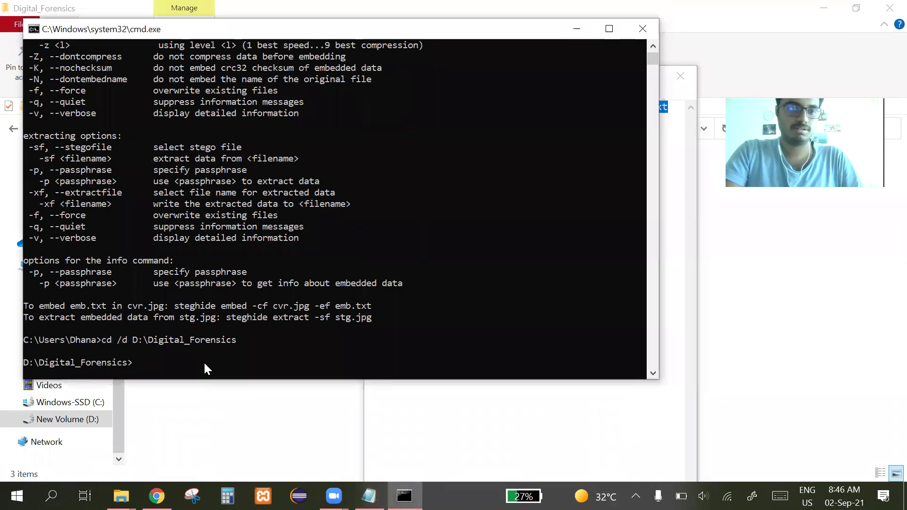
pyautogui.write('steghide embed -cf Picture.jpg -ef secret_message.txt')
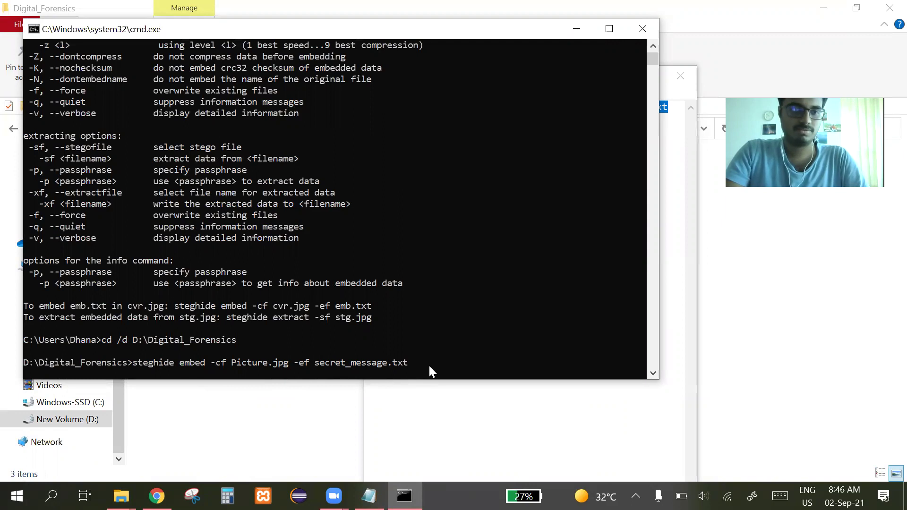
pyautogui.press('Return')
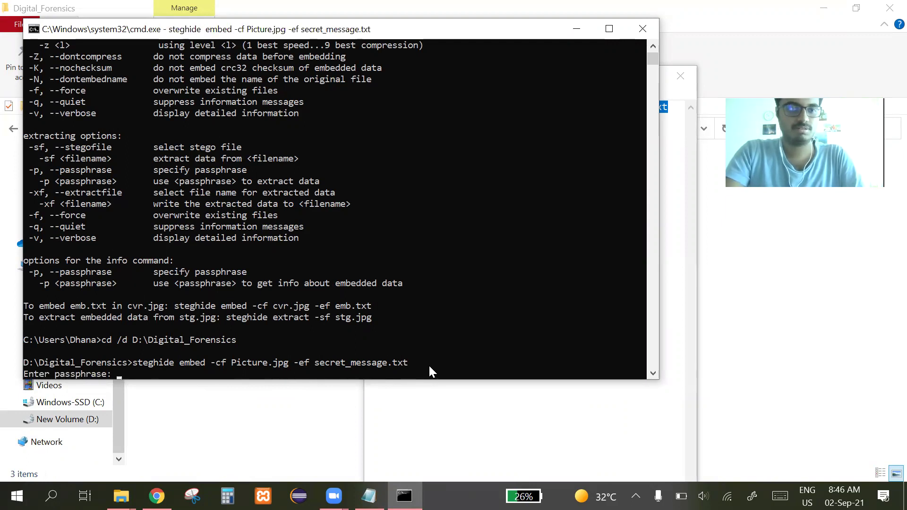
pyautogui.press('Return')
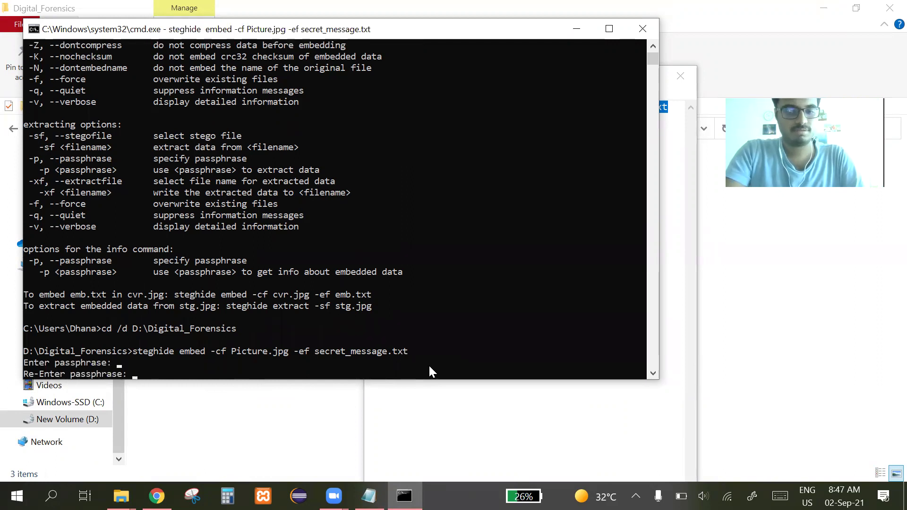
pyautogui.press('Return')
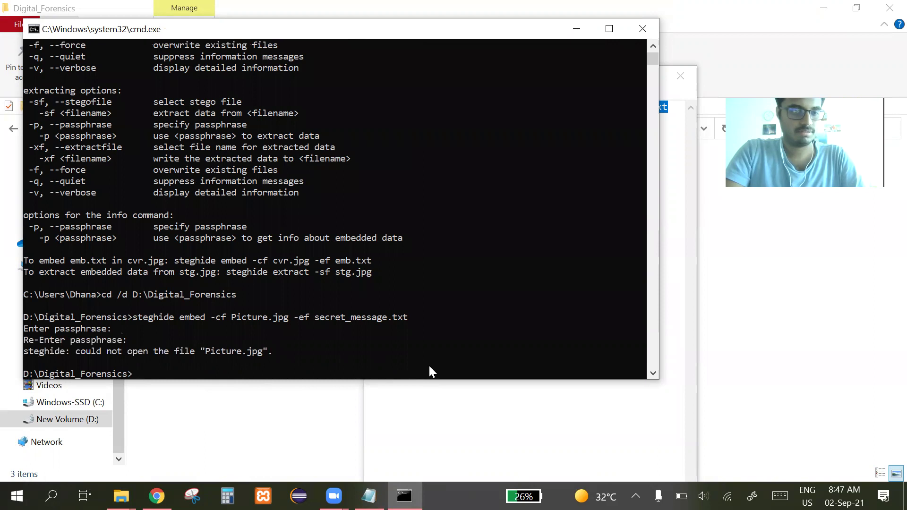
pyautogui.click(307, 419)
pyautogui.moveTo(403, 497)
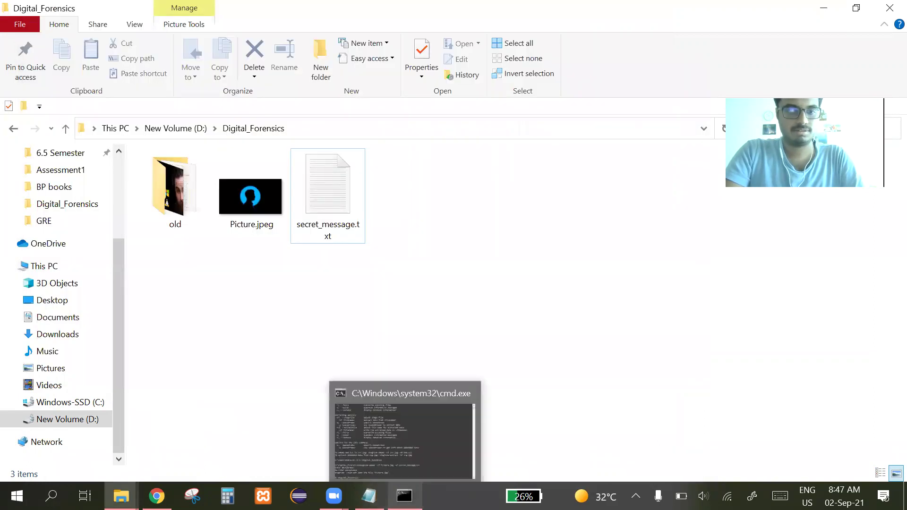
# Step: Rerun the embed command on Picture.jpeg with the passphrase, embedding secret_message.txt successfully
pyautogui.click(372, 419)
pyautogui.press('Up')
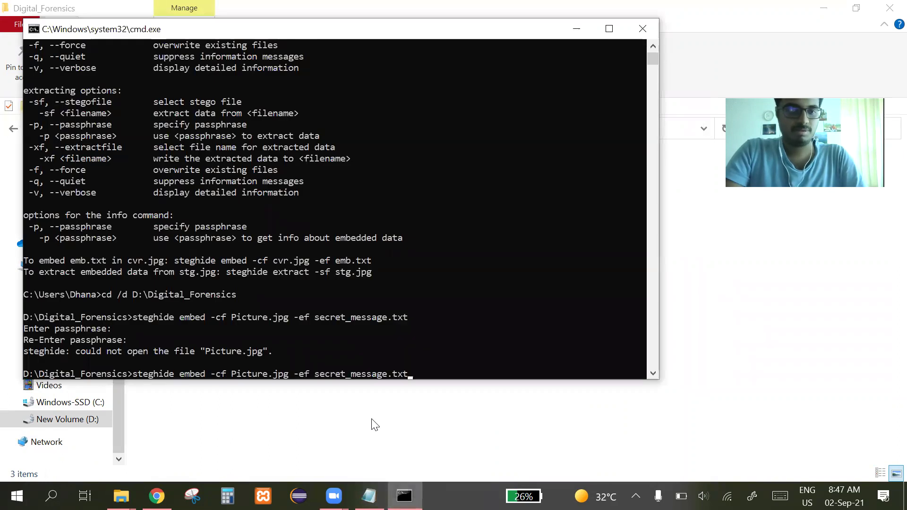
pyautogui.press('Left')
pyautogui.press('Left')
pyautogui.press('Left')
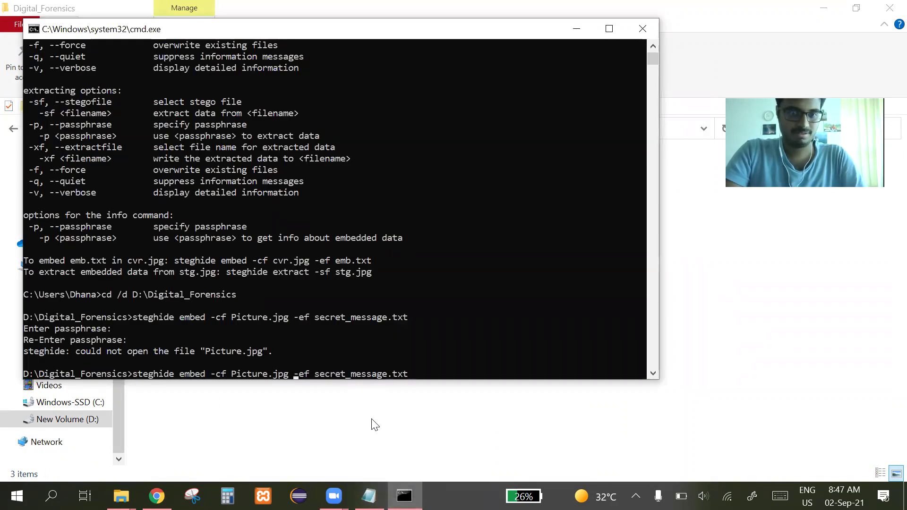
pyautogui.press('Left')
pyautogui.write('e')
pyautogui.press('Right')
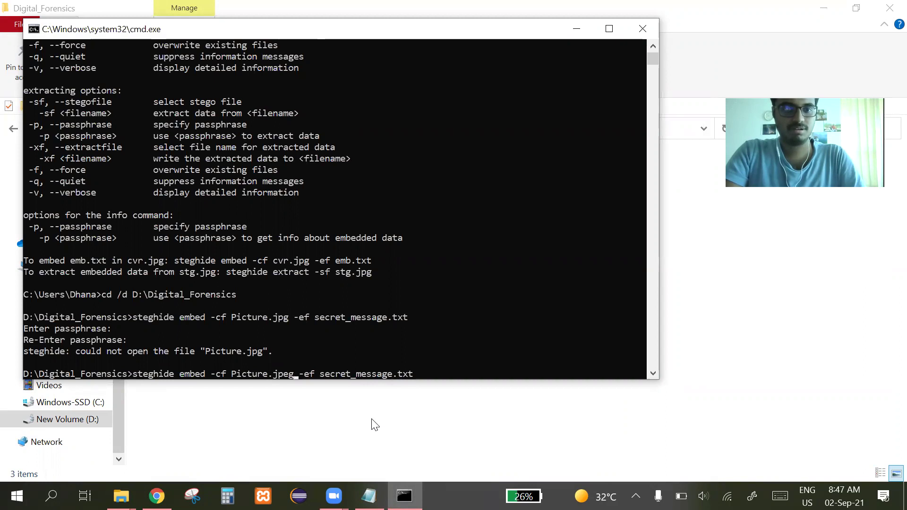
pyautogui.press('Return')
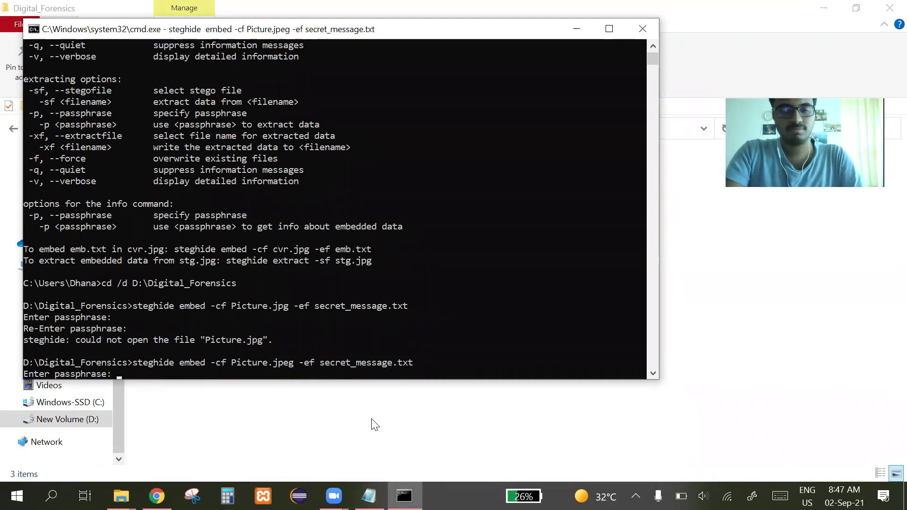
pyautogui.press('Return')
pyautogui.press('Return')
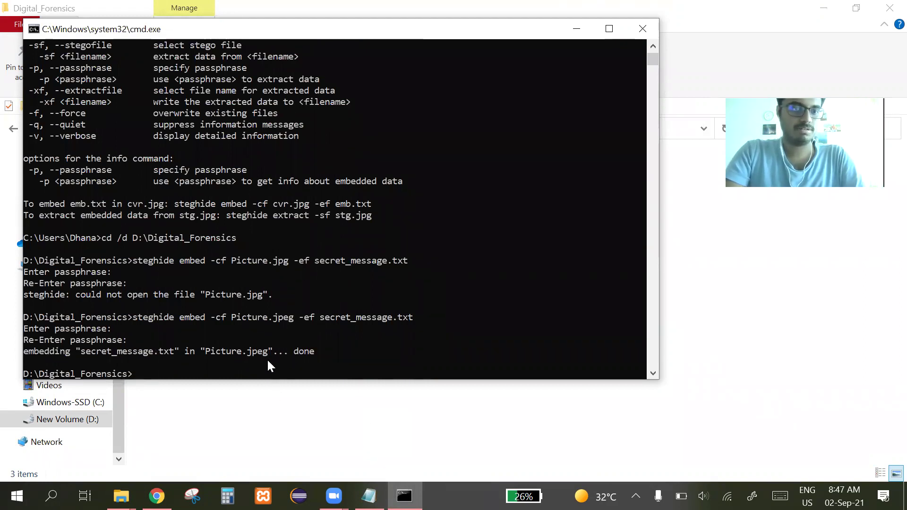
# Step: Delete secret_message.txt so only old and Picture.jpeg remain, then return to the console
pyautogui.click(338, 411)
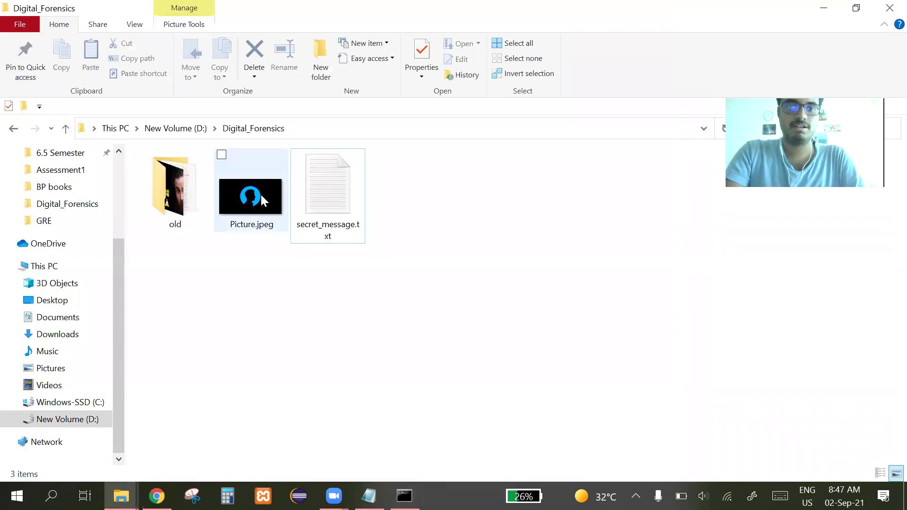
pyautogui.click(341, 219)
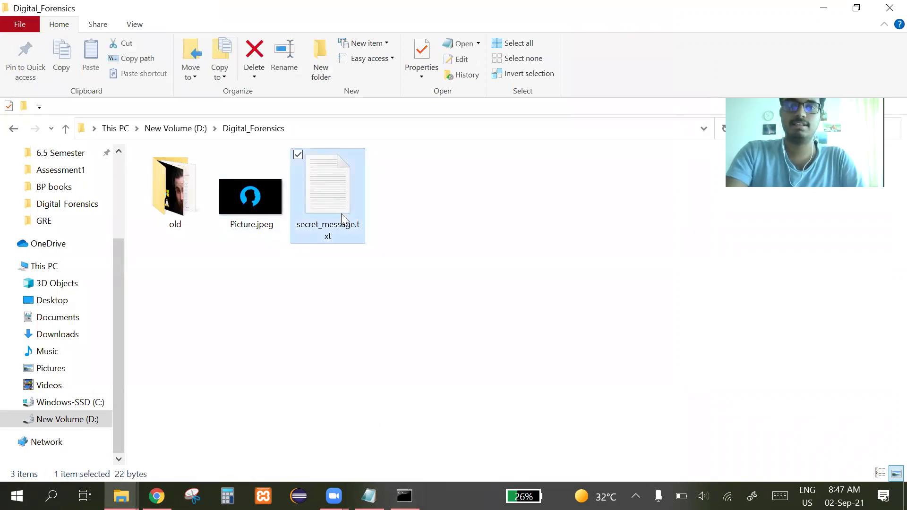
pyautogui.press('Delete')
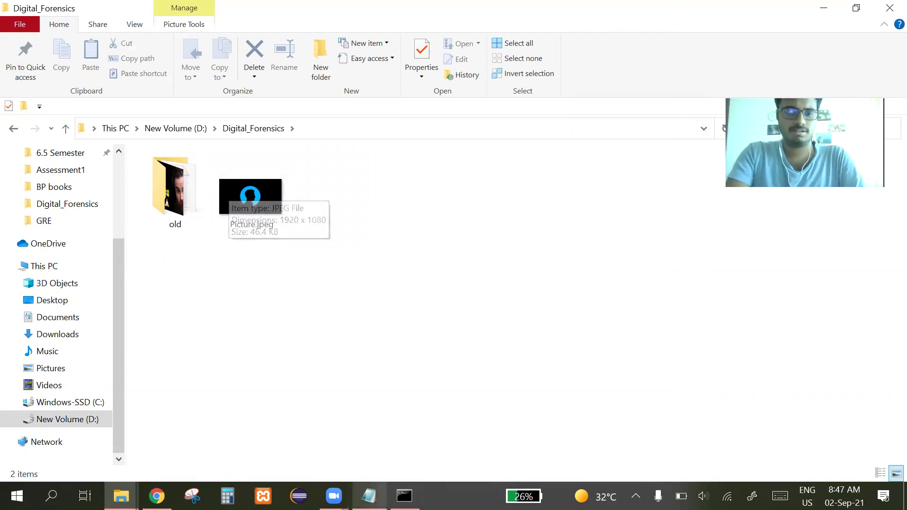
pyautogui.click(403, 495)
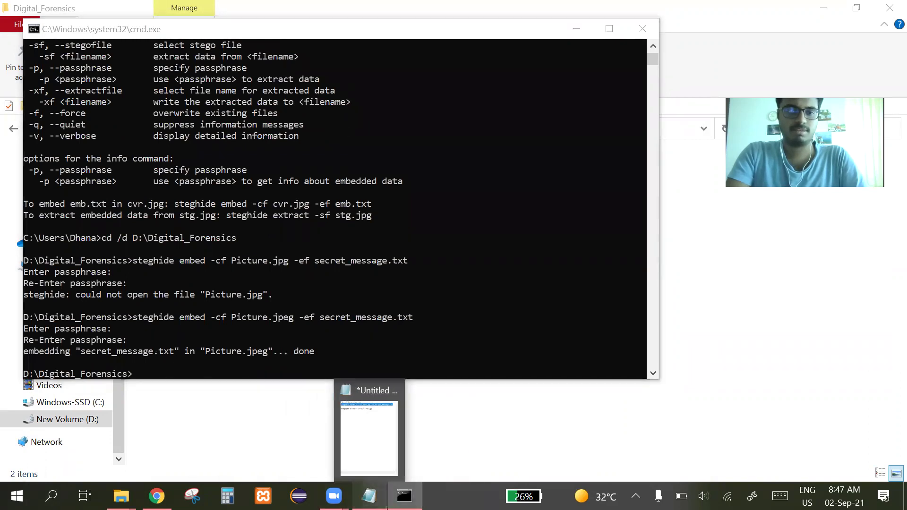
# Step: Copy 'steghide extract -sf Picture.jpg' from the notes and run it with the passphrase
pyautogui.click(369, 496)
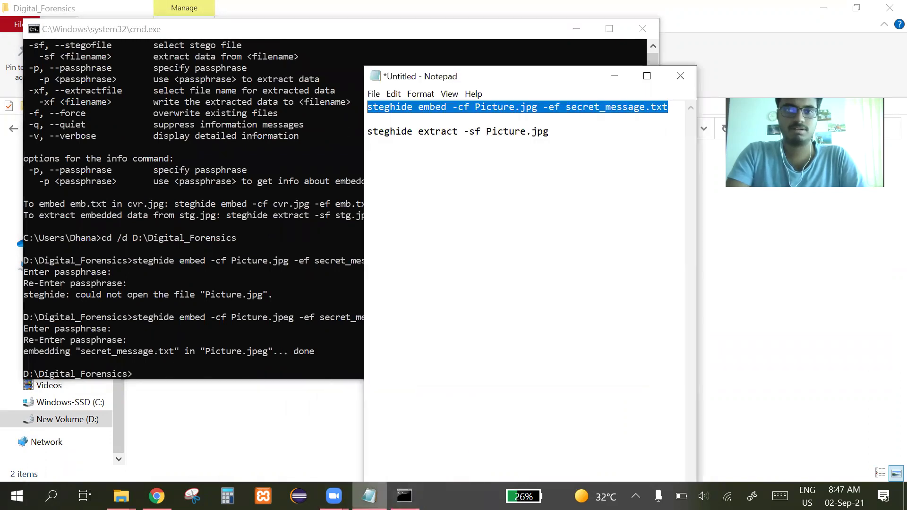
pyautogui.click(553, 135)
pyautogui.moveTo(552, 136); pyautogui.dragTo(433, 135)
pyautogui.click(368, 140)
pyautogui.hotkey('shift', 'End')
pyautogui.hotkey('ctrl', 'c')
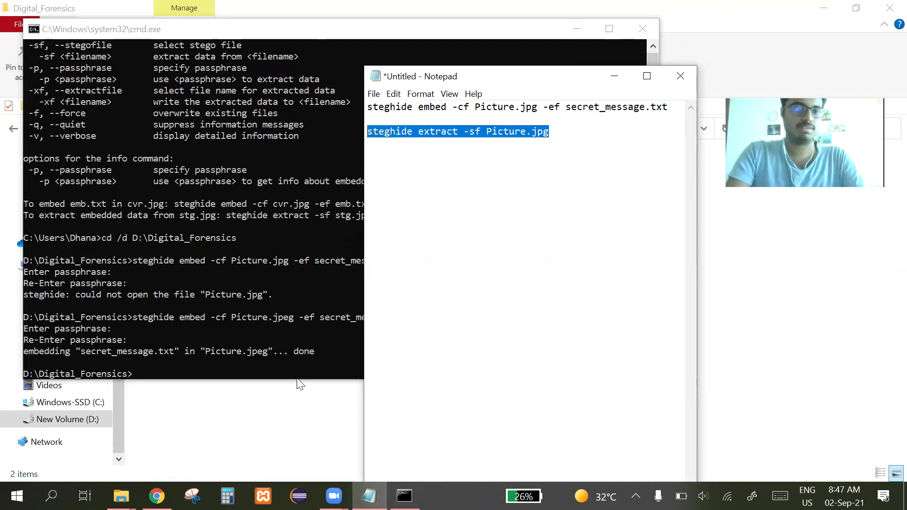
pyautogui.click(221, 378)
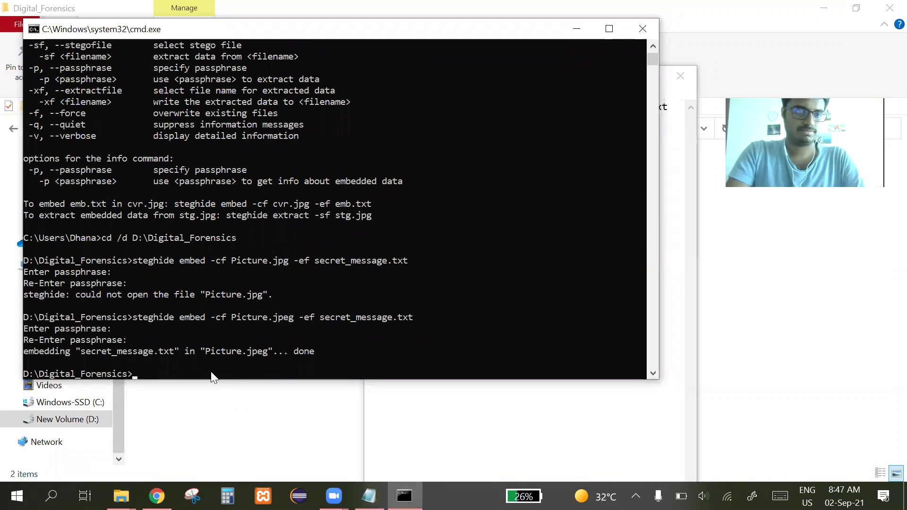
pyautogui.hotkey('ctrl', 'v')
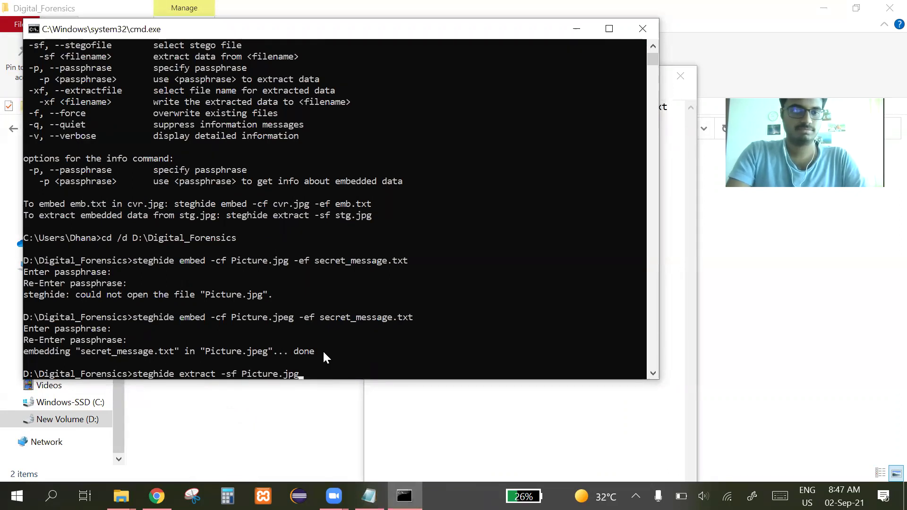
pyautogui.press('Return')
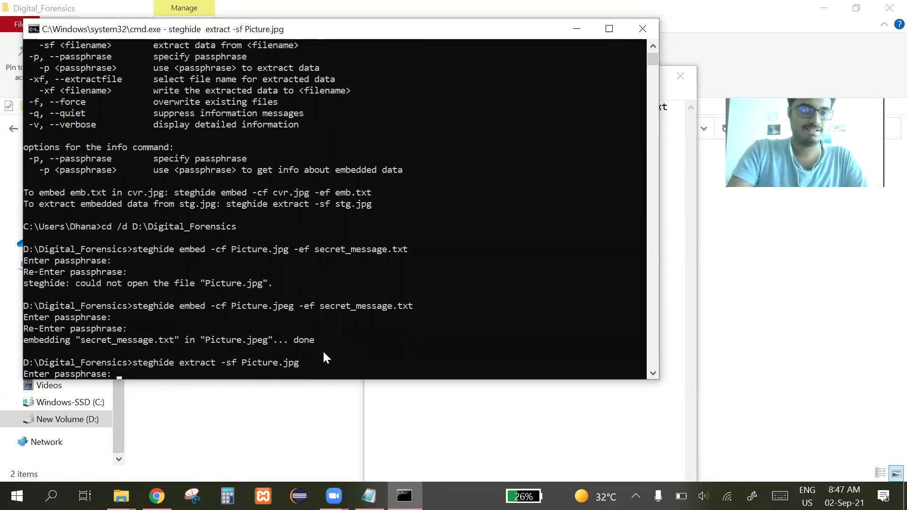
pyautogui.press('Return')
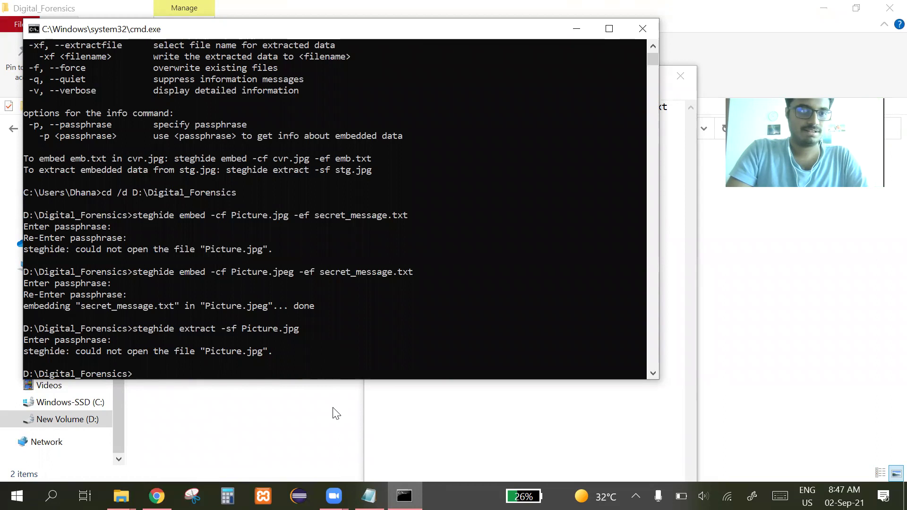
# Step: Rerun the extract command on Picture.jpeg with the passphrase to recover secret_message.txt
pyautogui.press('Up')
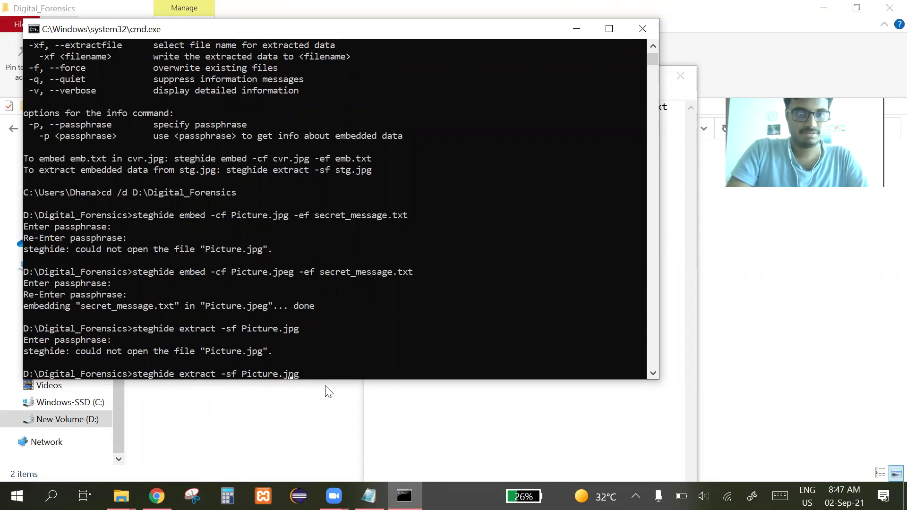
pyautogui.press('Left')
pyautogui.press('Left')
pyautogui.write('e')
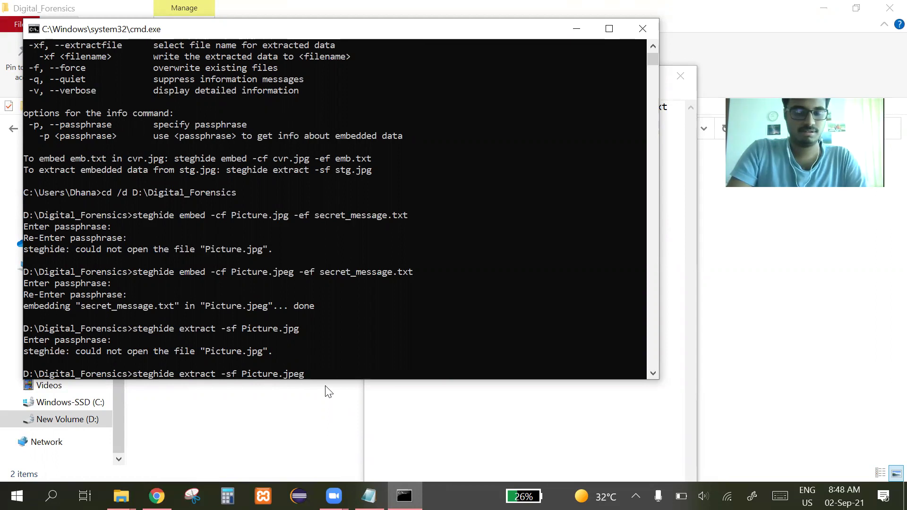
pyautogui.press('Return')
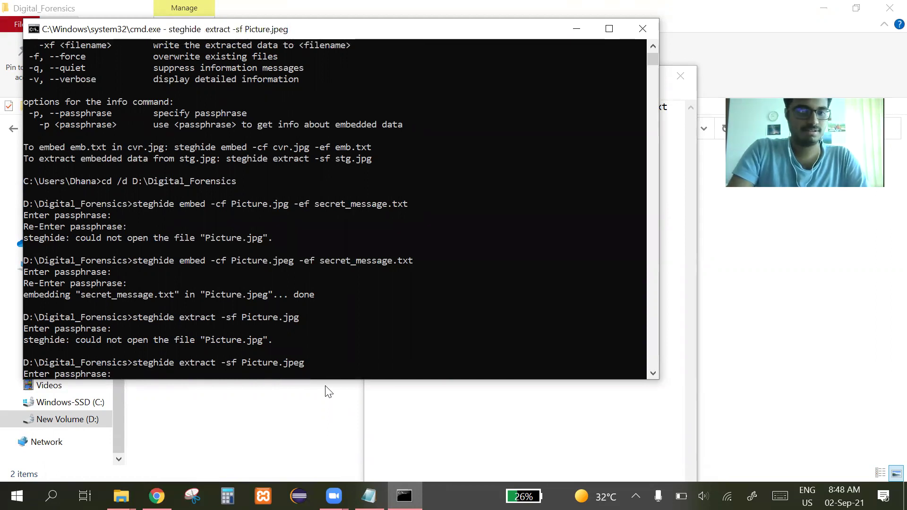
pyautogui.press('Return')
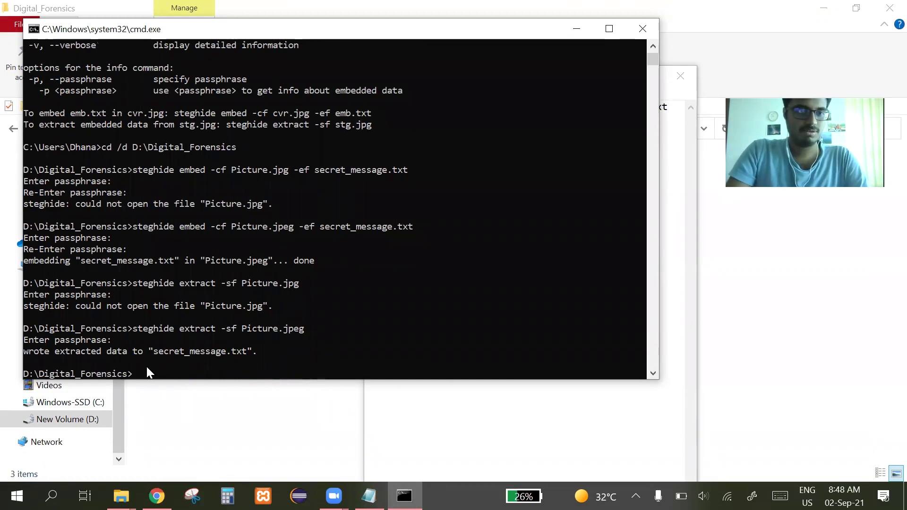
# Step: View the recovered secret_message.txt in Notepad, confirm it reads 'This is a secret image', then close it
pyautogui.click(254, 416)
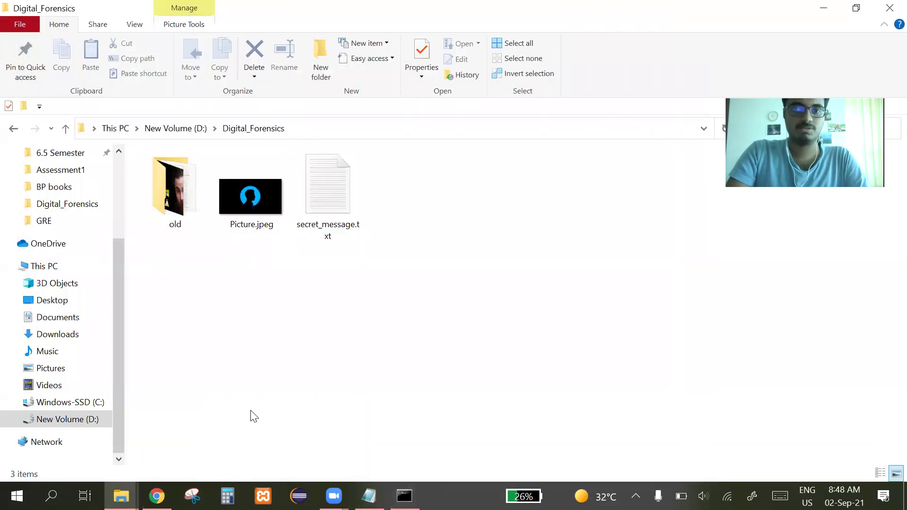
pyautogui.doubleClick(355, 211)
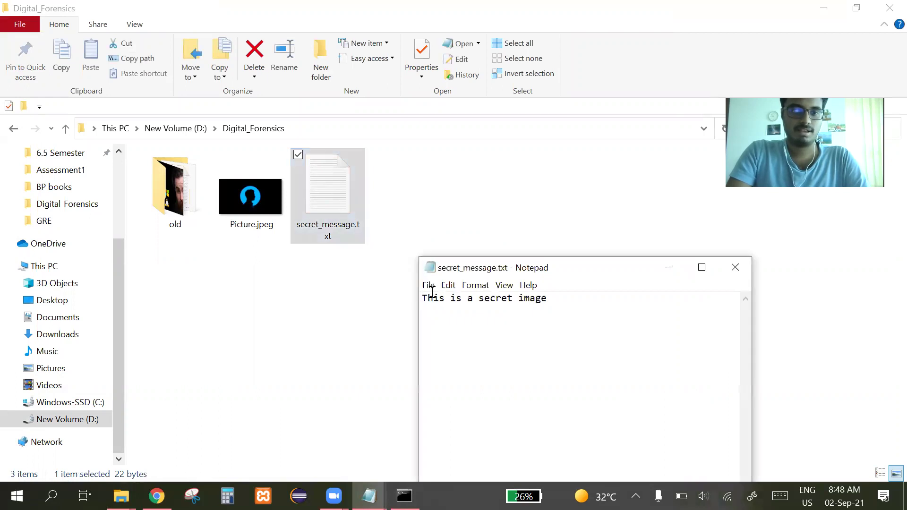
pyautogui.click(738, 269)
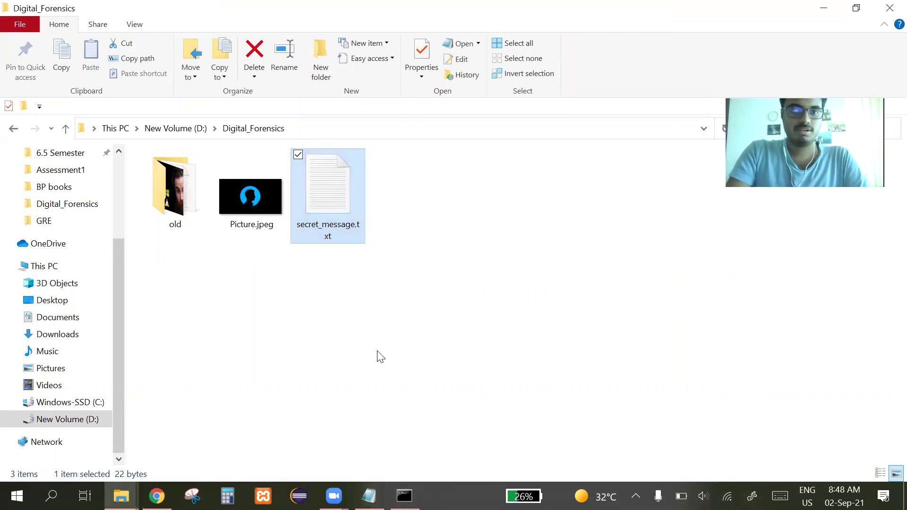